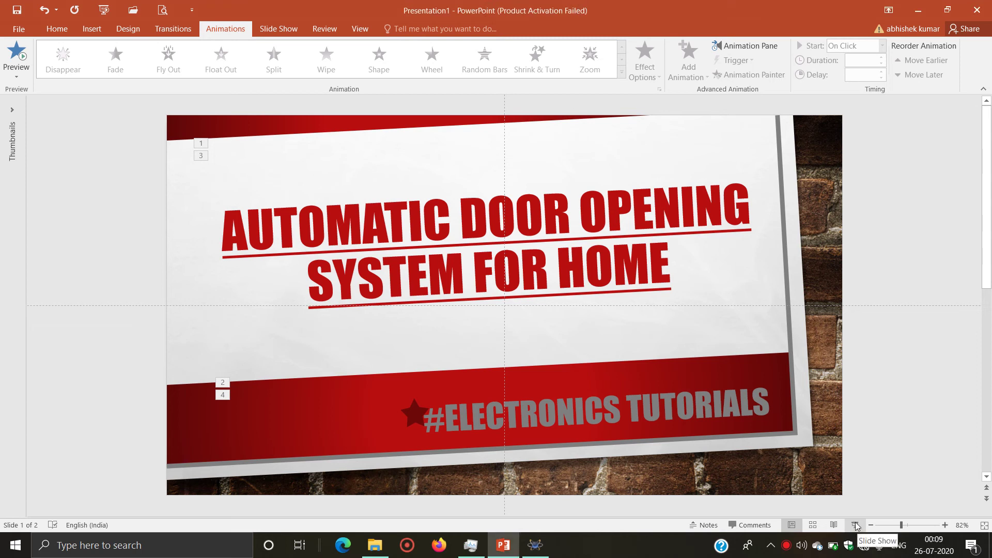
Preview the 'Automatic Door Opening System for Home' title slide as a slideshow, end it, and minimize PowerPoint
left_click(855, 525)
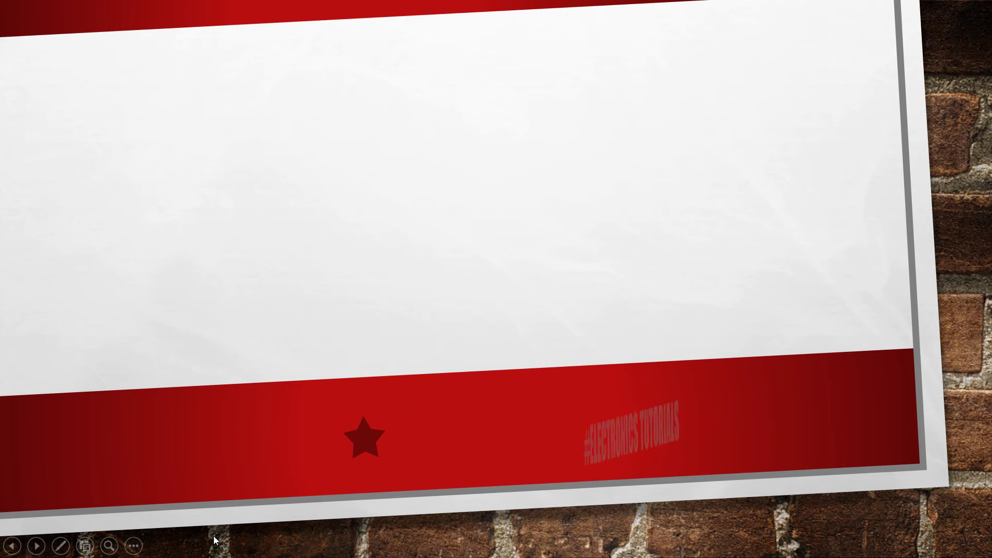
left_click(133, 547)
left_click(140, 515)
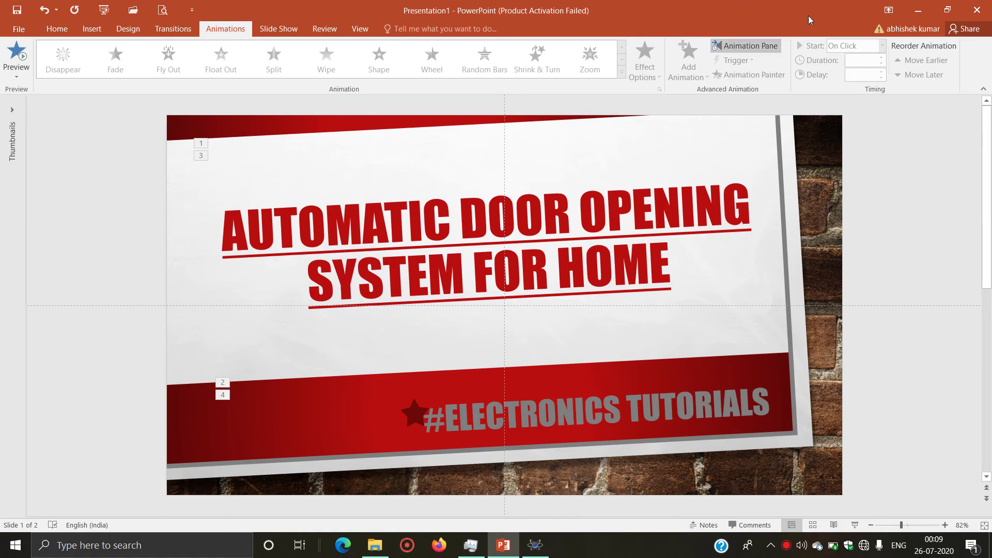
left_click(919, 10)
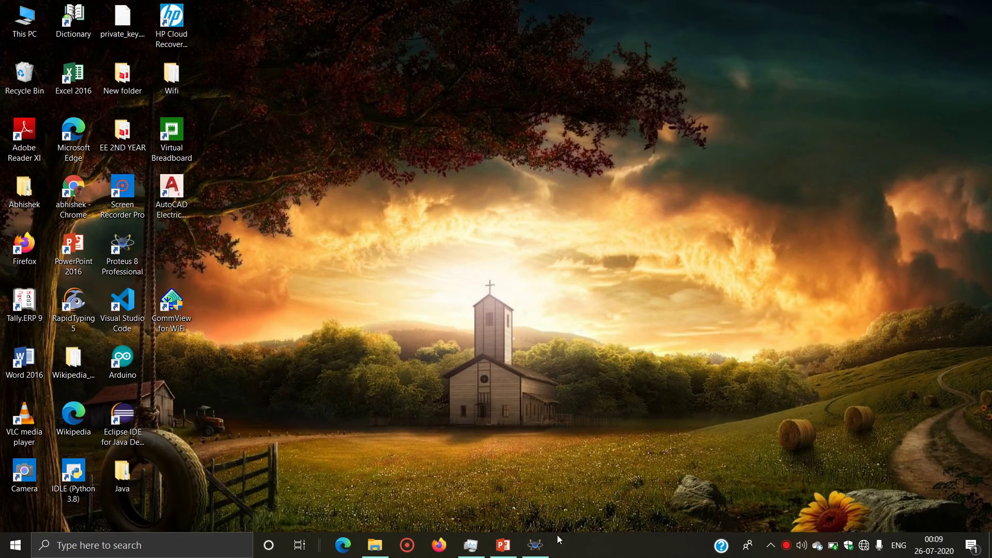
Restore the Proteus Schematic Capture window with its empty sheet from the taskbar
left_click(535, 545)
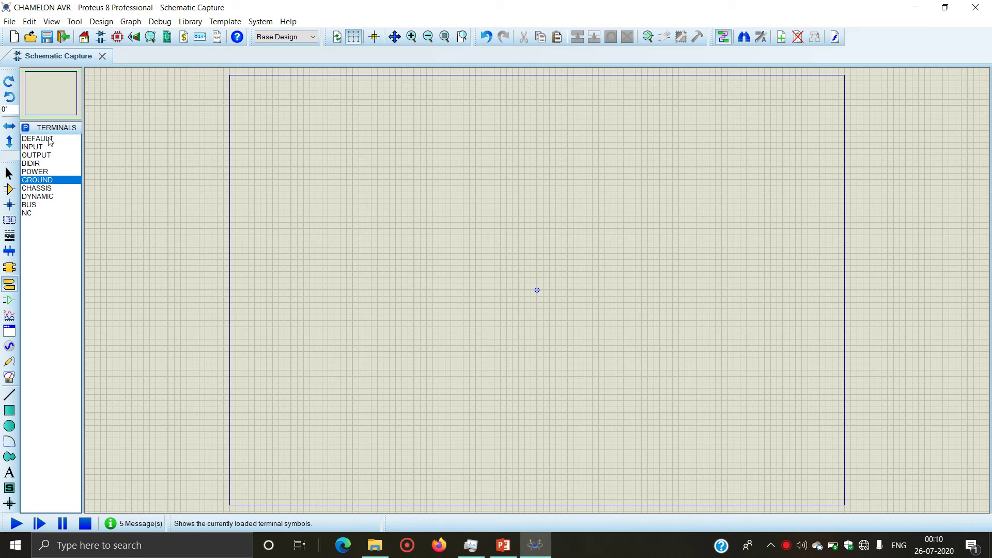
Place the PIR SENSOR left of centre and the MOTOR on the right of the sheet
left_click(9, 189)
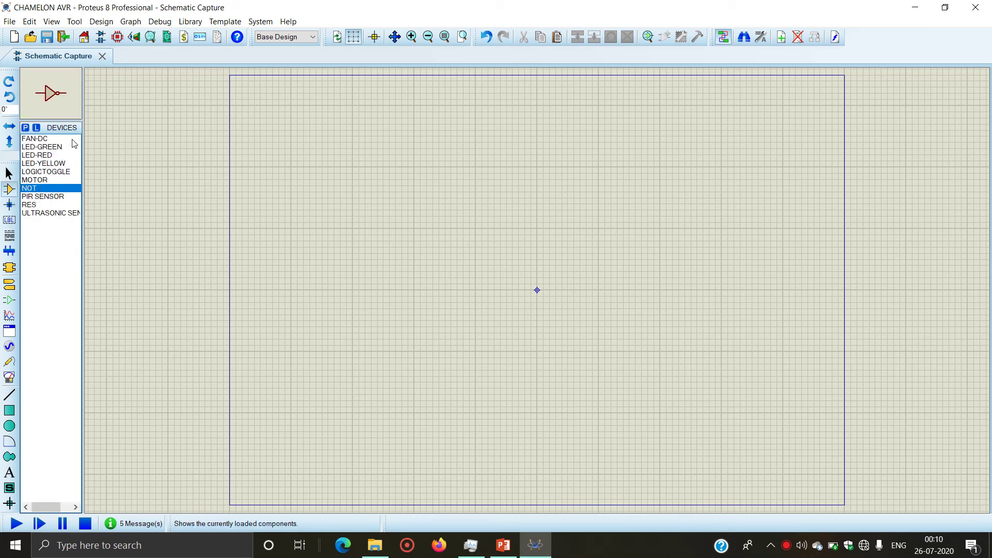
left_click(58, 202)
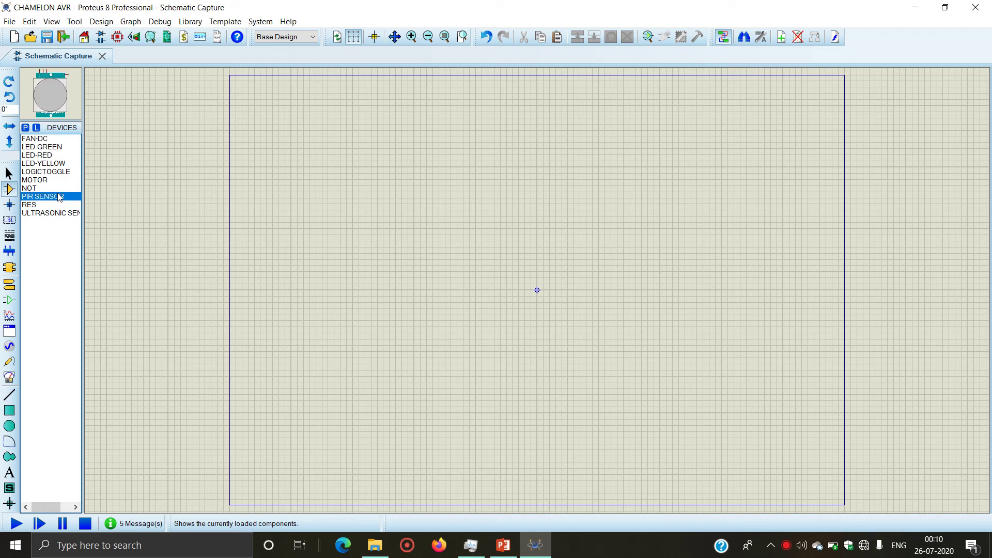
left_click(293, 257)
left_click(320, 217)
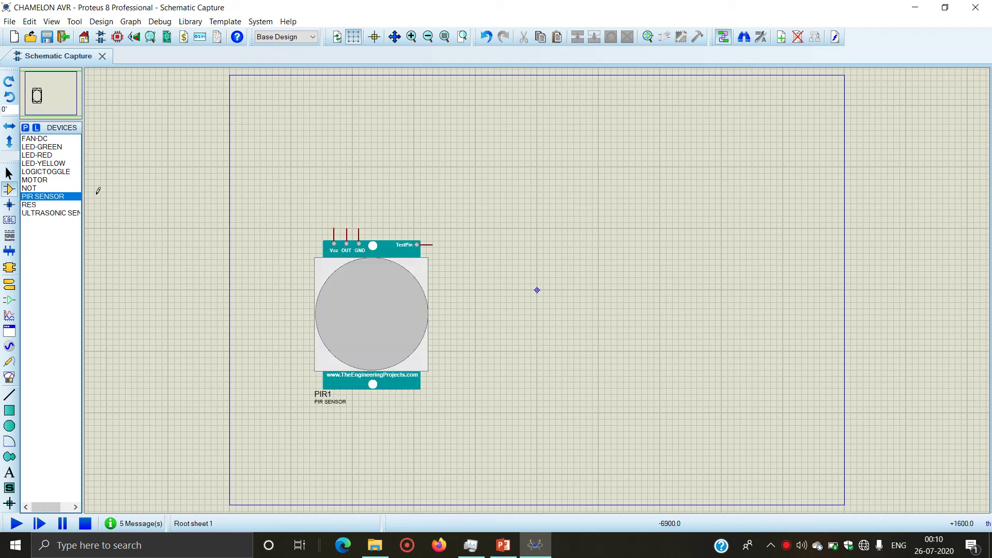
left_click(52, 179)
left_click(709, 260)
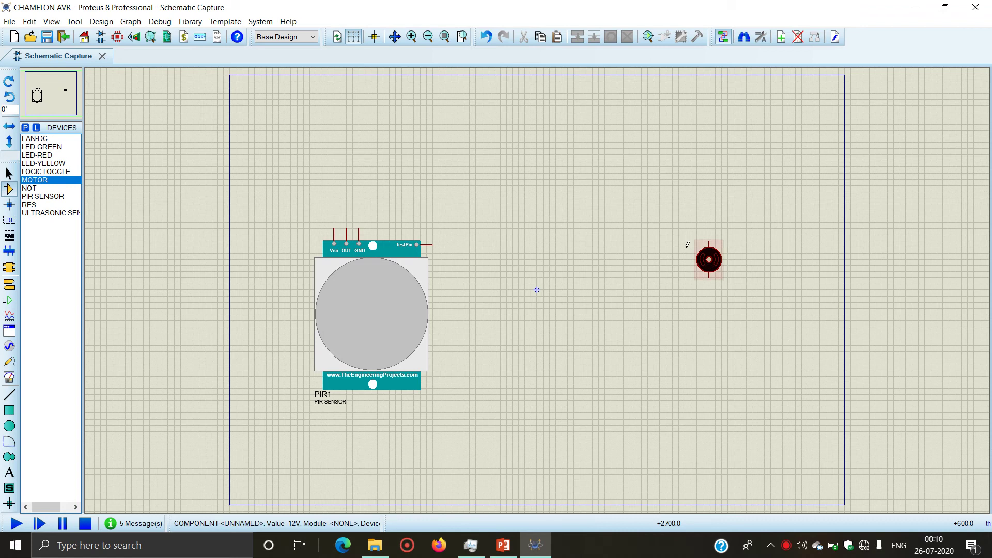
Place red LED D1 and yellow LED D2 side by side, then pick LOGICTOGGLE
left_click(37, 155)
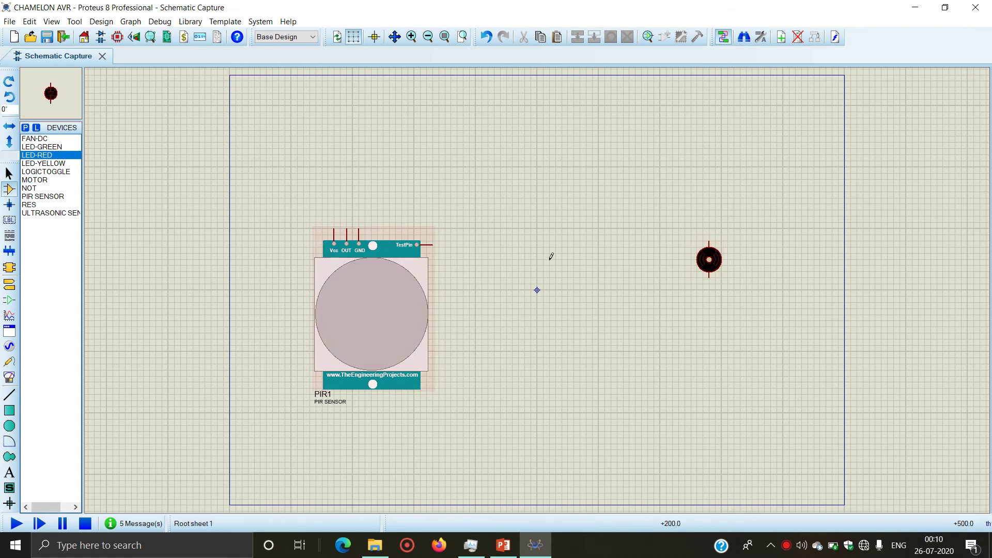
left_click(556, 241)
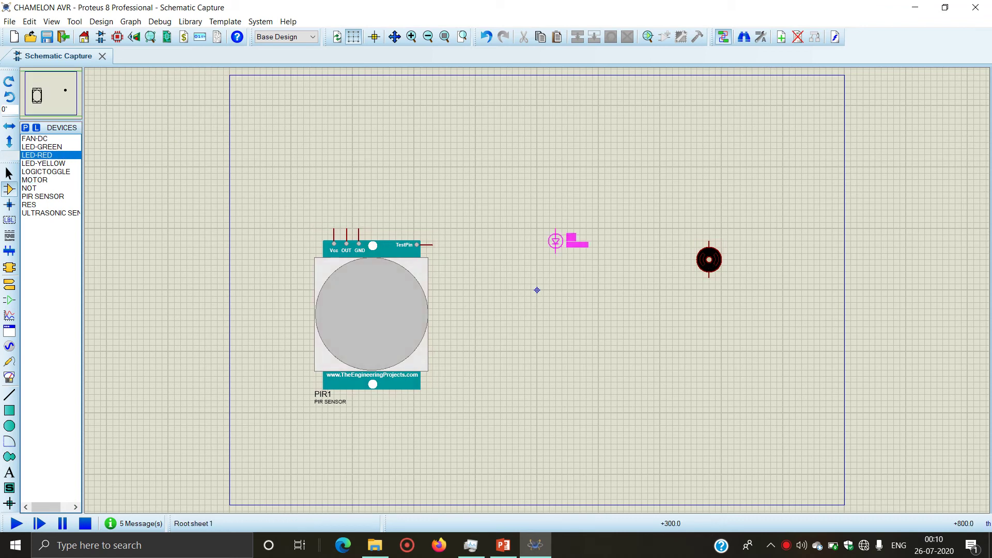
left_click(65, 164)
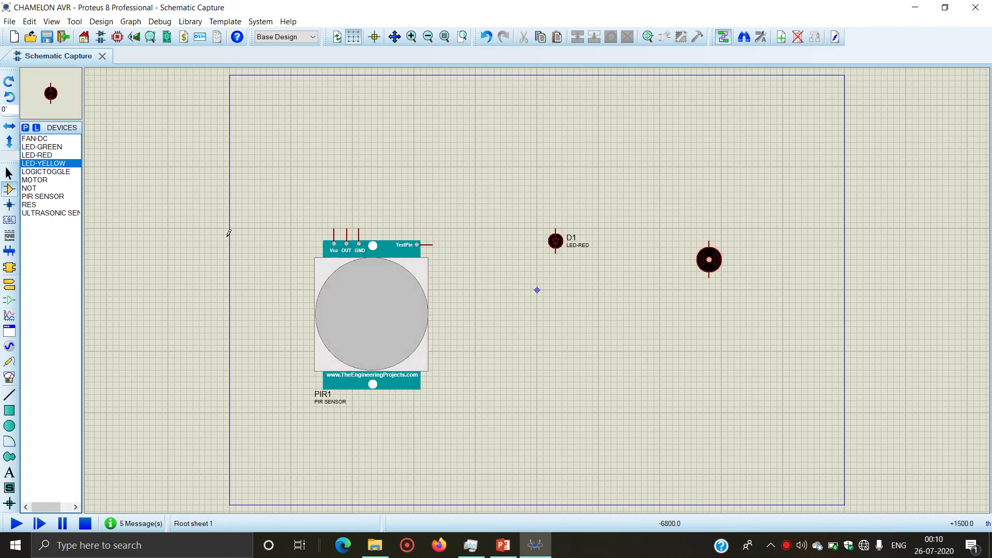
left_click(600, 243)
left_click(604, 241)
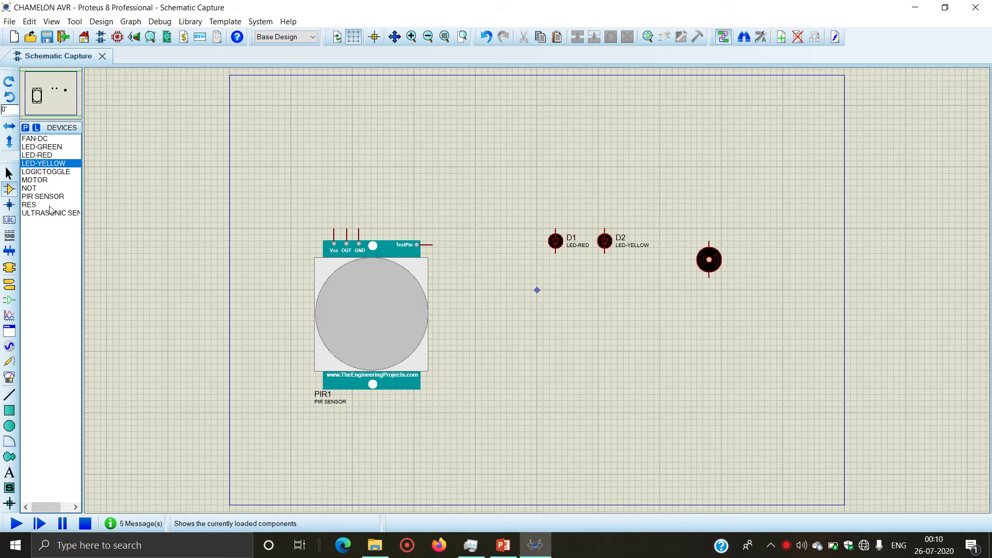
left_click(50, 172)
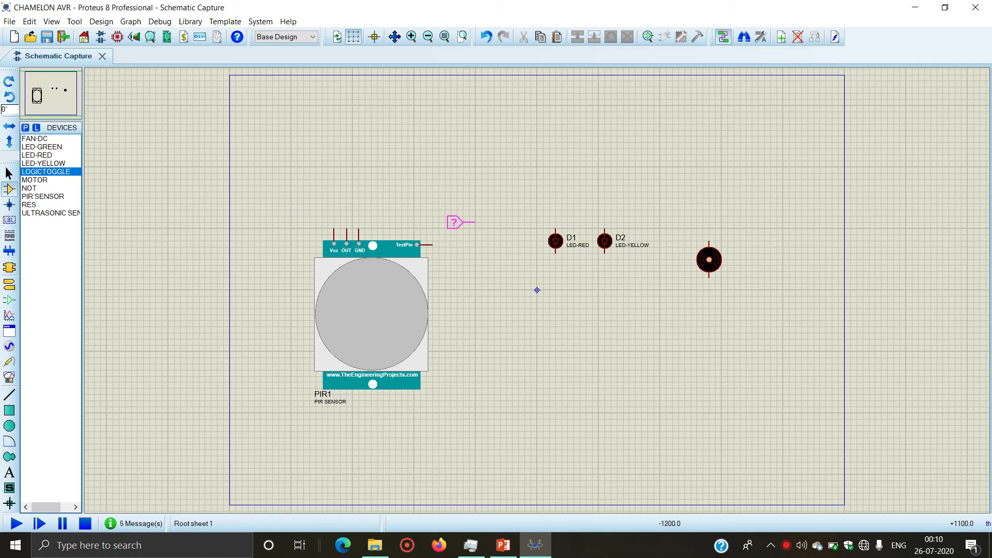
Place the logic toggle left of PIR1 and wire it to the TestPin
left_click(247, 247)
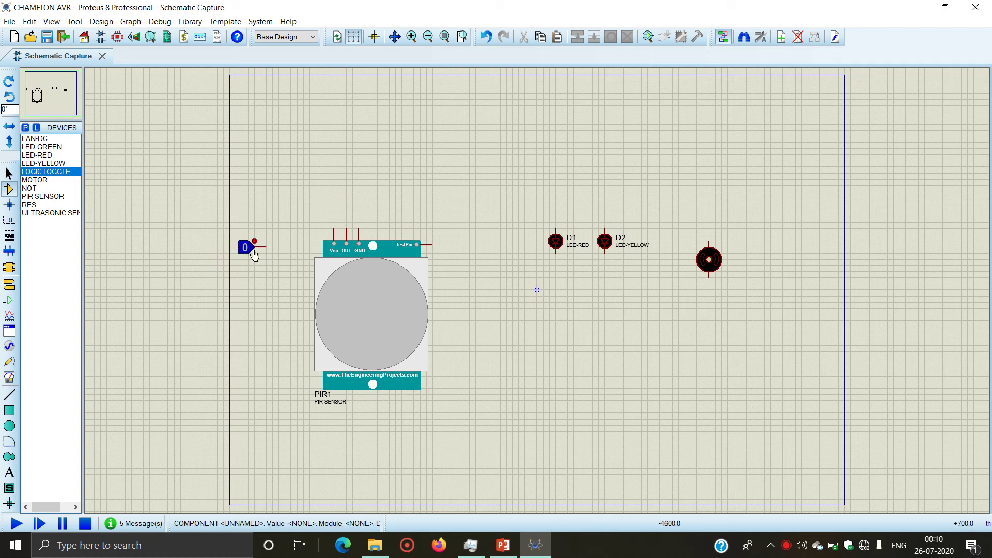
left_click(266, 247)
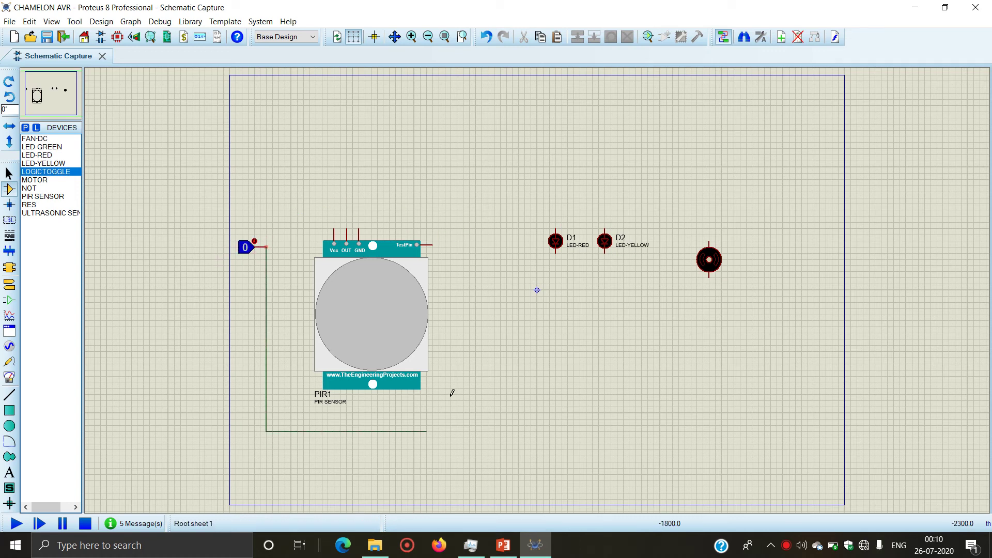
left_click(432, 244)
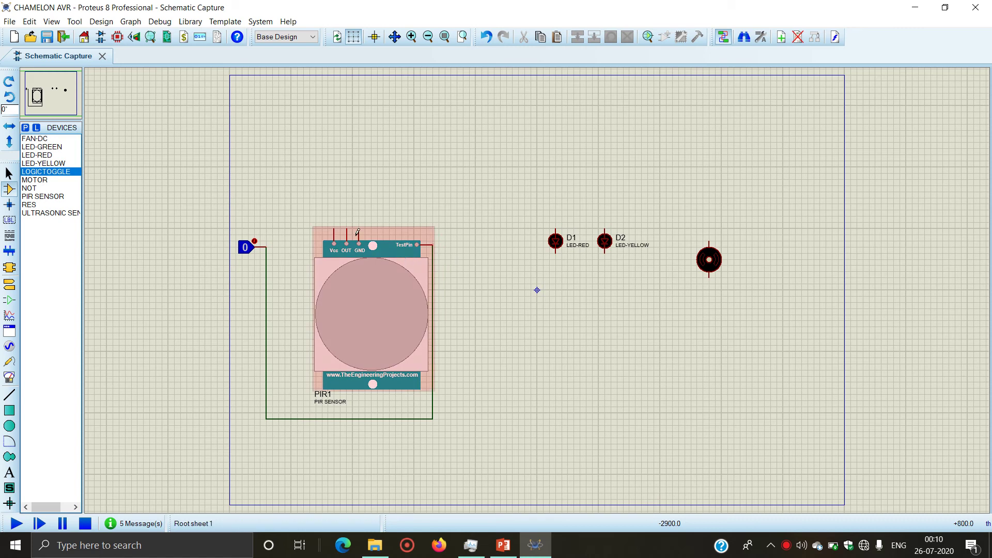
Wire PIR OUT to red LED D1's top pin and D1's bottom pin to the motor
left_click(346, 227)
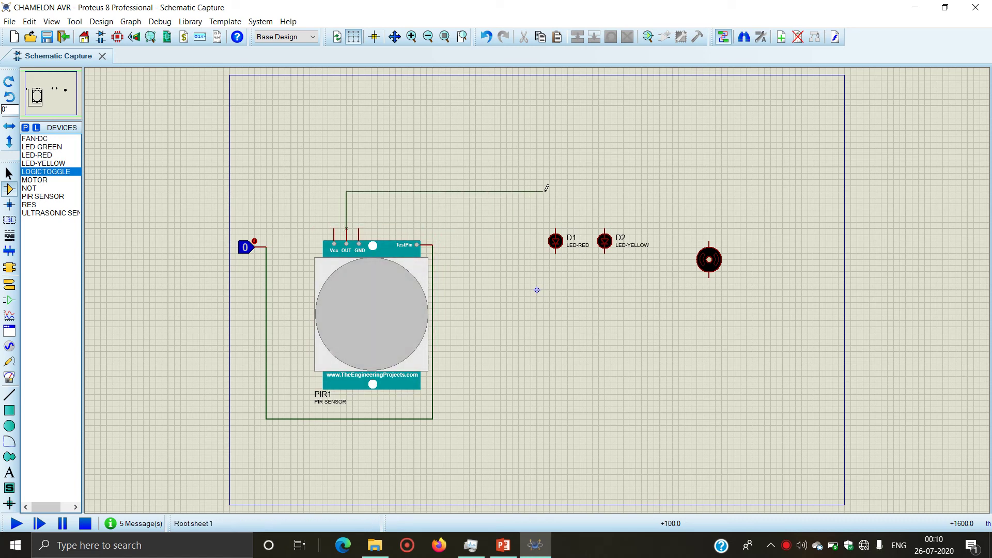
left_click(555, 230)
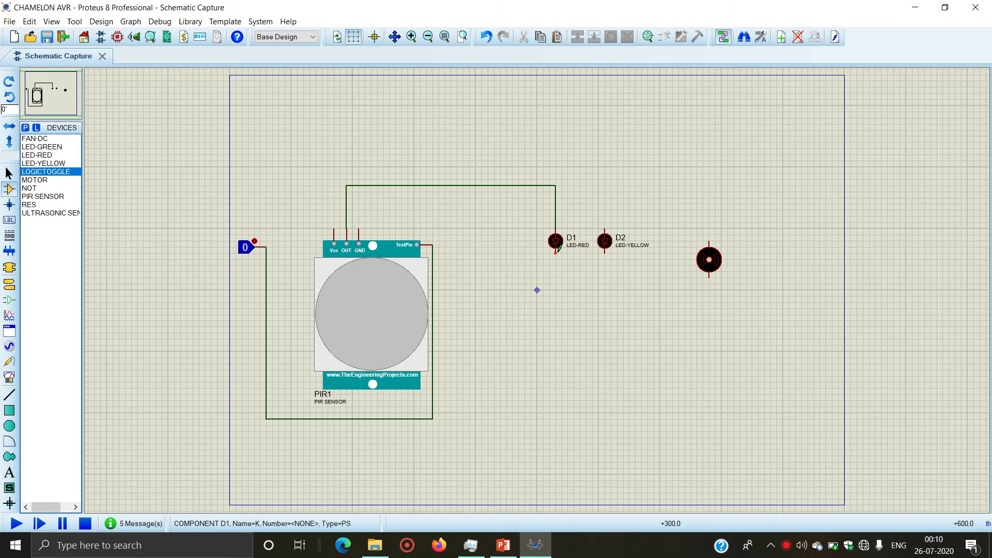
left_click(556, 252)
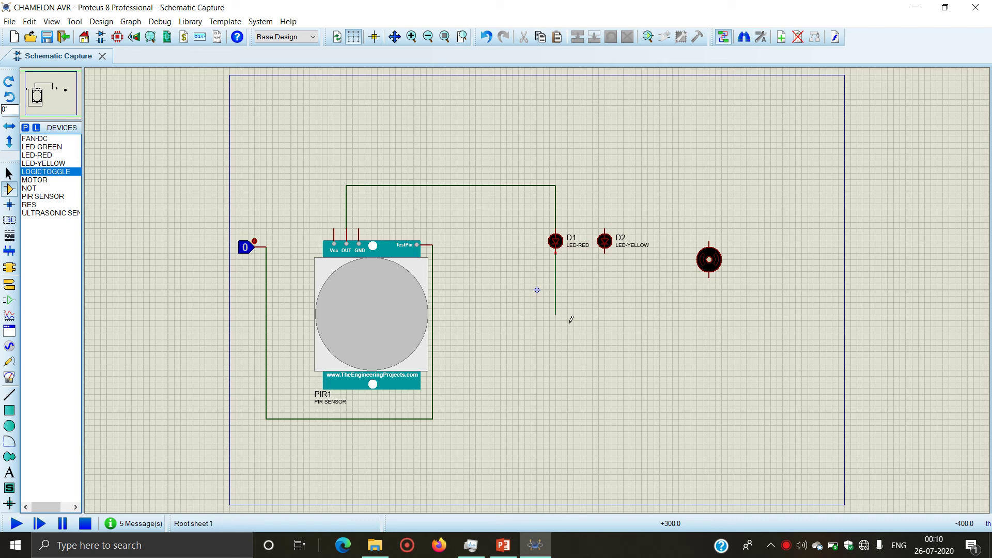
left_click(708, 241)
Delete yellow LED D2 and re-place it to the left of D1
right_click(605, 242)
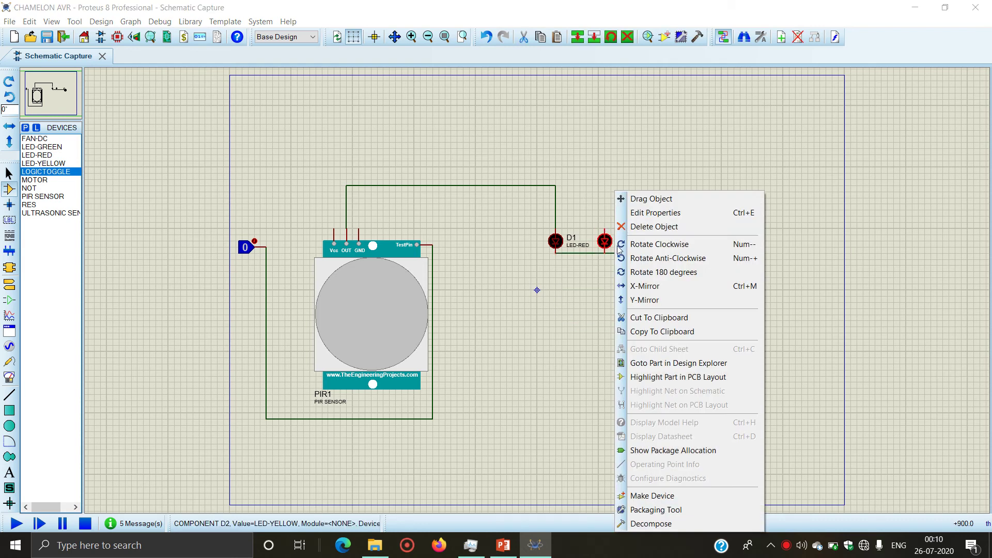
left_click(653, 227)
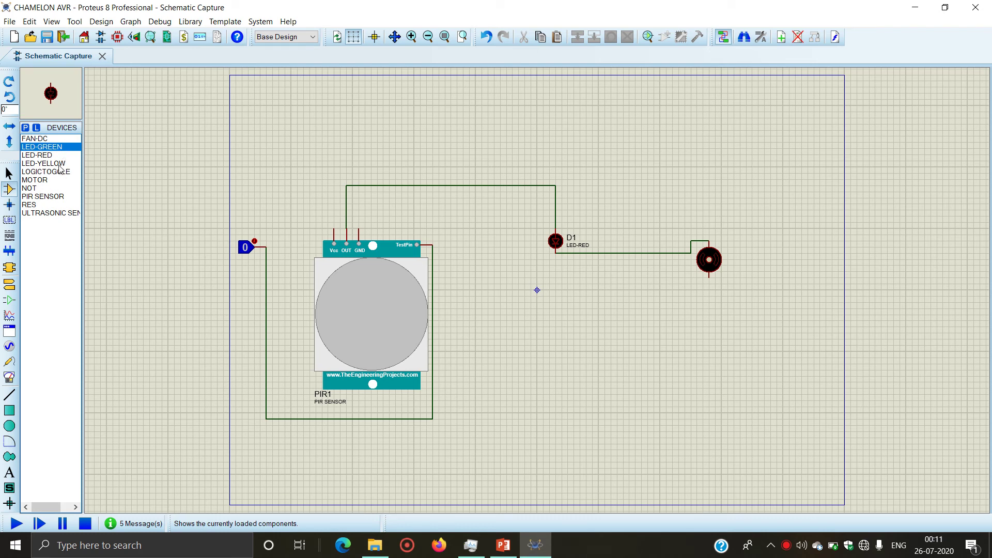
left_click(59, 165)
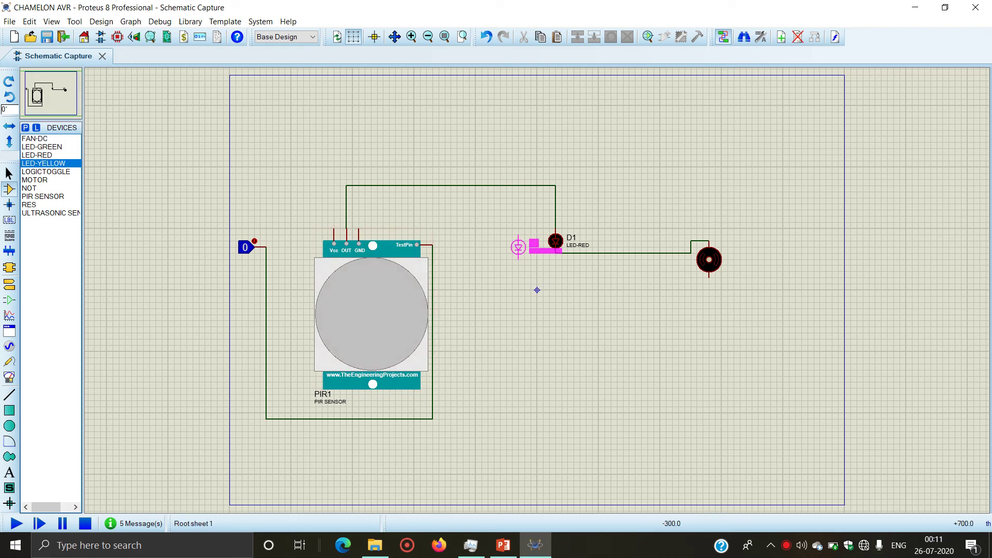
left_click(518, 240)
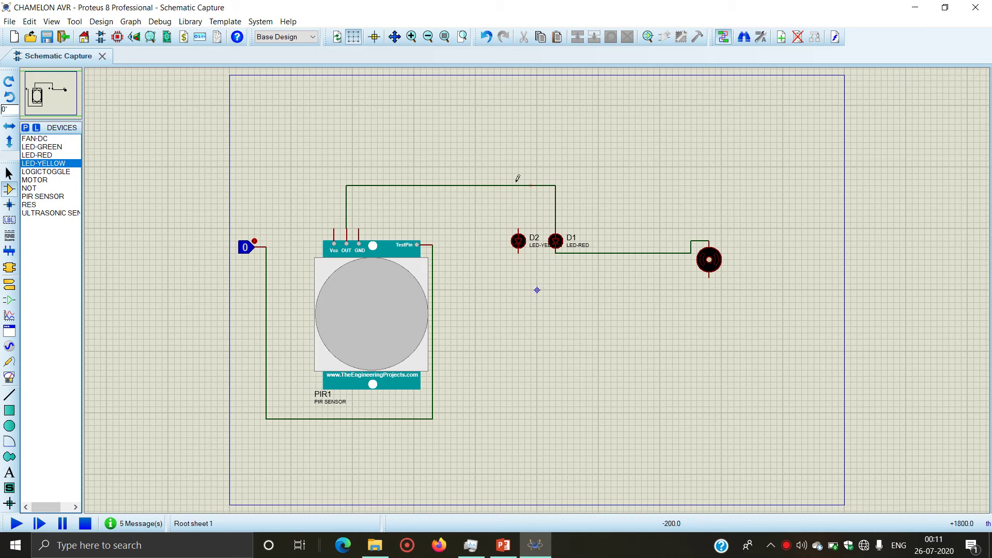
Place NOT gate U1 below the top wire and wire its output to D2
left_click(44, 189)
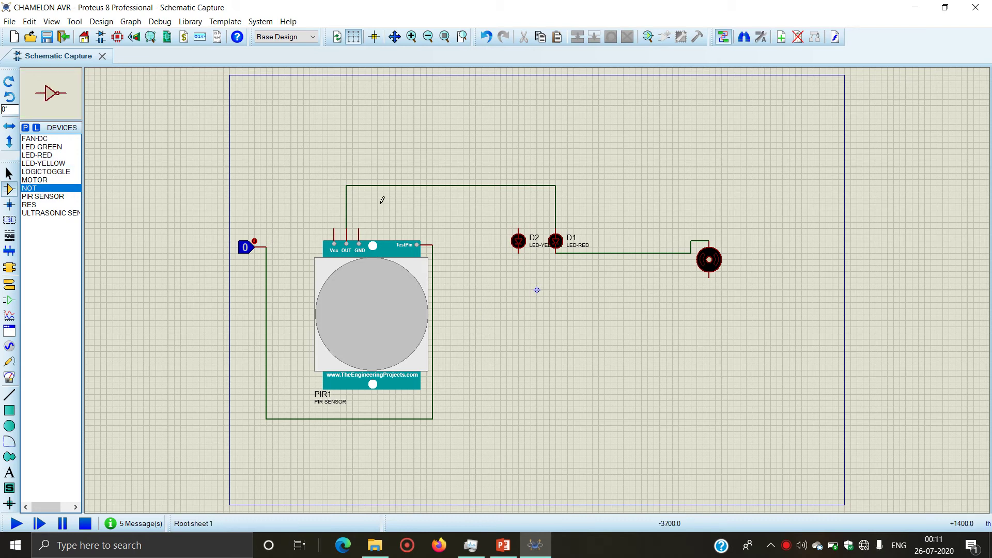
left_click(486, 204)
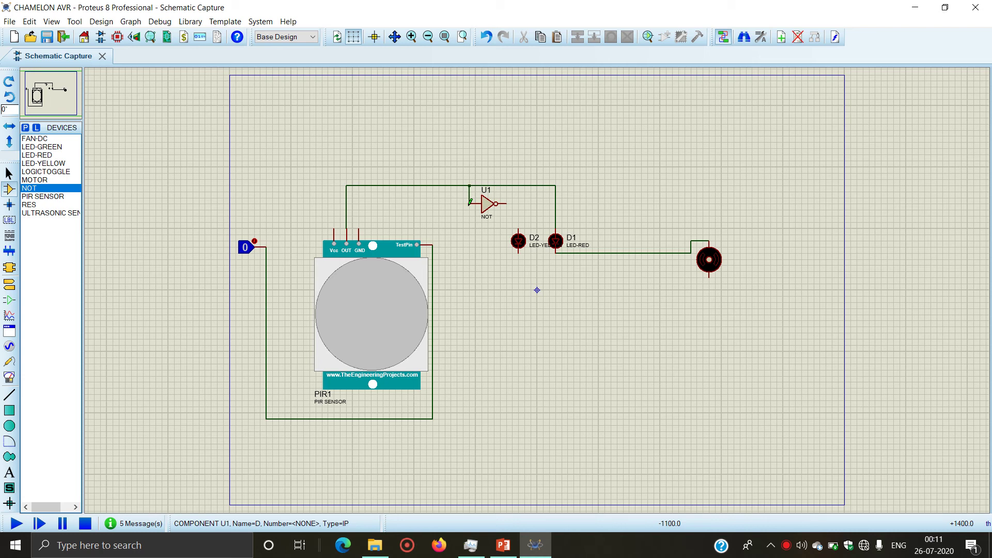
left_click(519, 224)
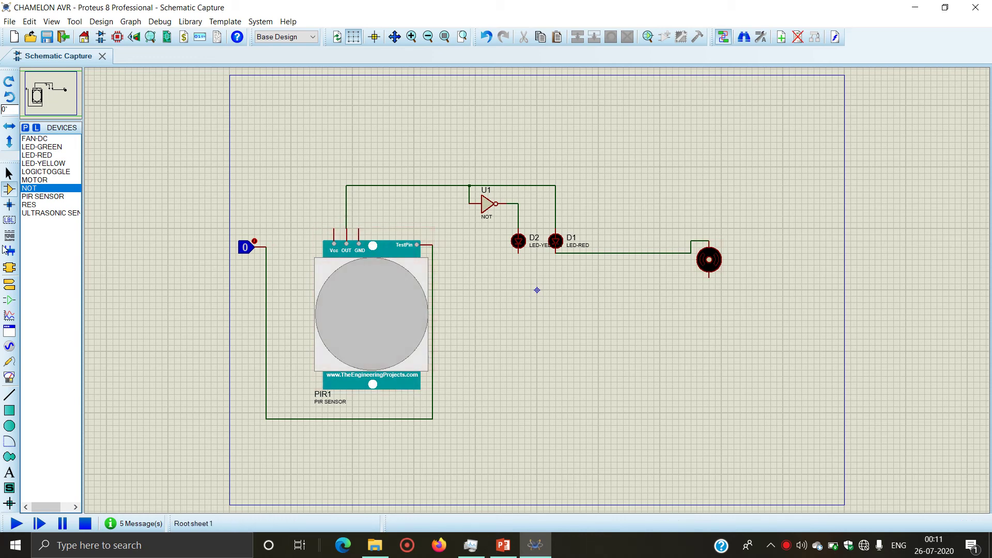
Connect PIR1's GND to a ground terminal and its Vcc to a power terminal
left_click(9, 285)
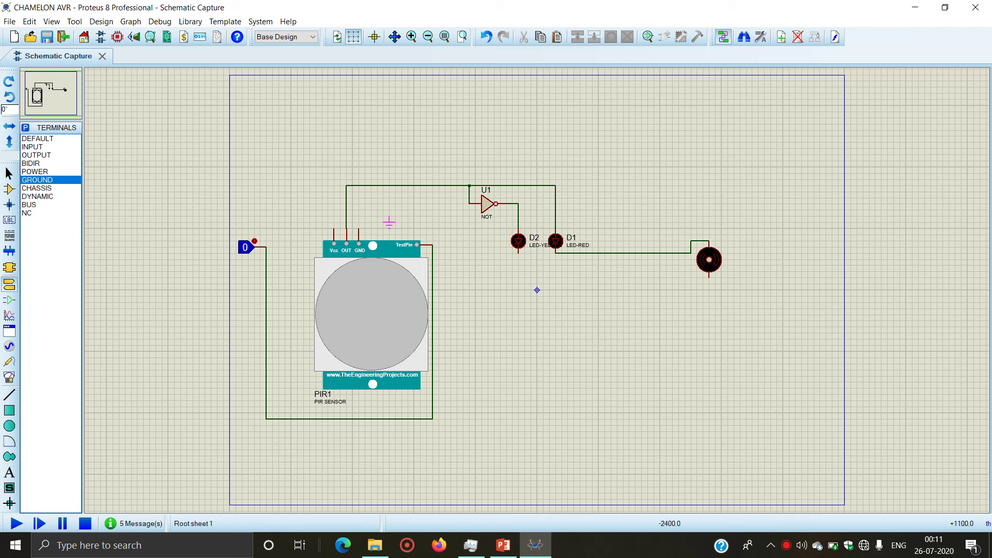
left_click(388, 224)
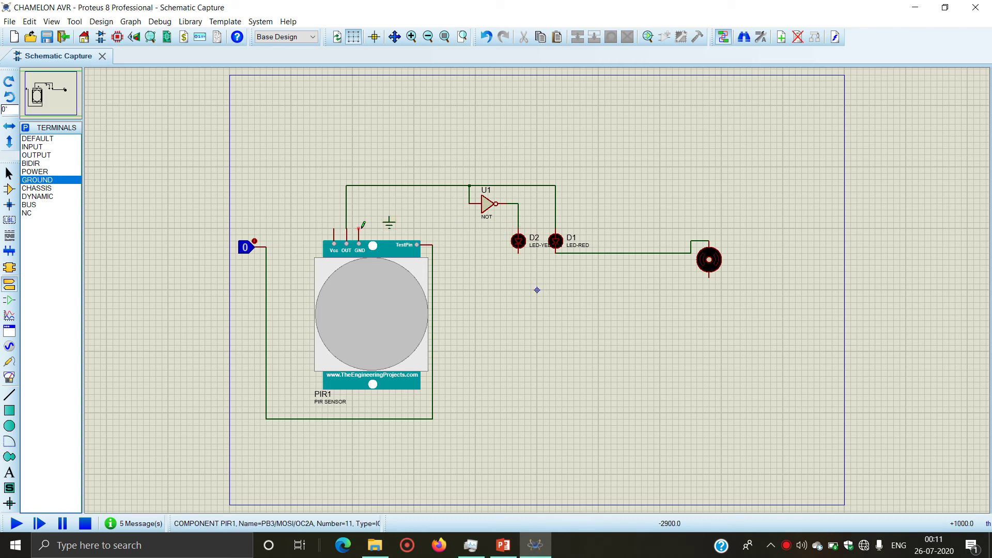
left_click(359, 229)
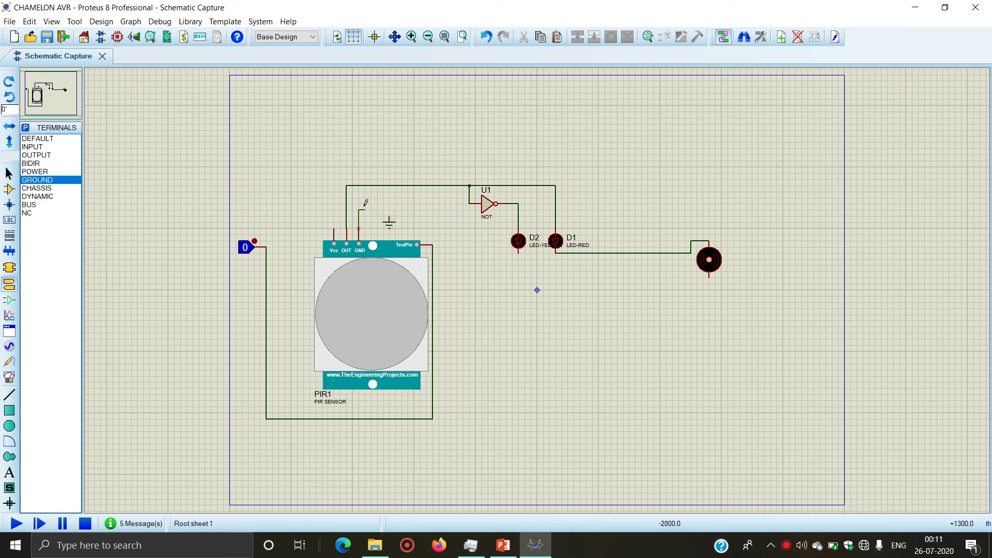
left_click(388, 217)
left_click(53, 174)
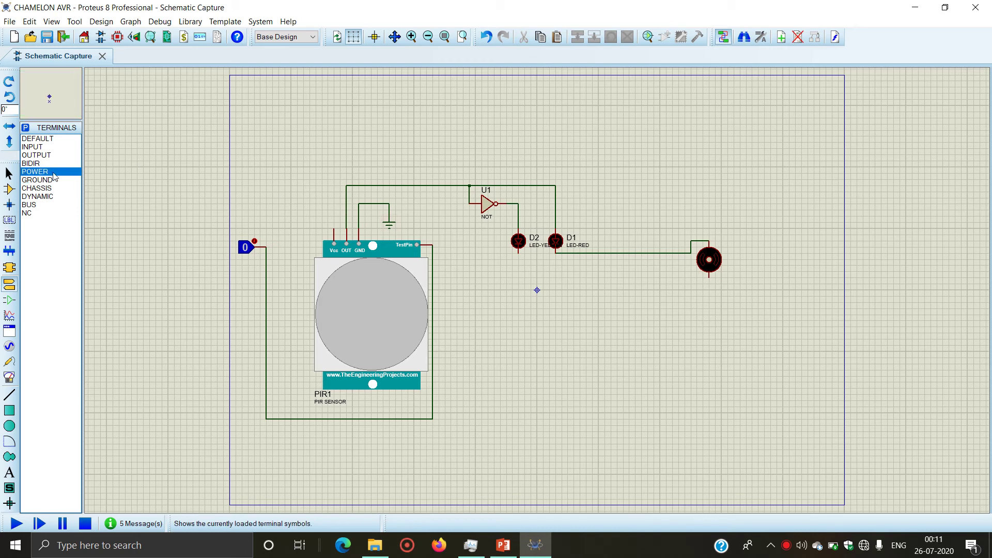
left_click(310, 178)
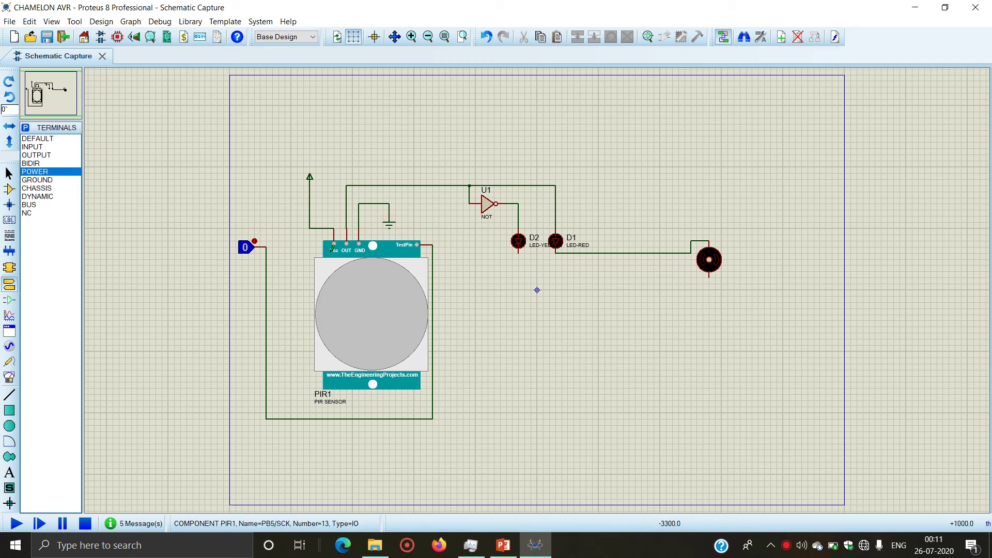
left_click(332, 249)
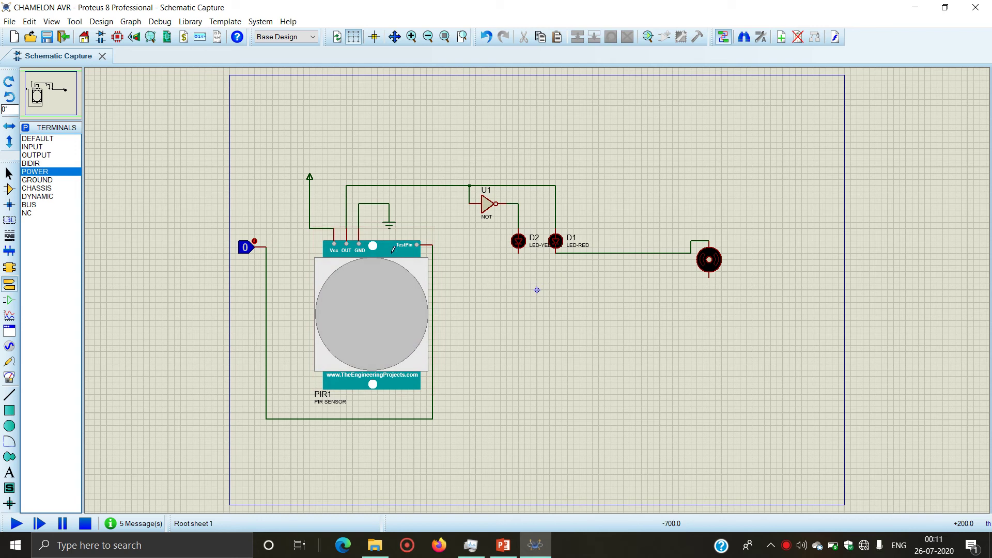
Add ground terminals below yellow LED D2 and the motor, wiring their lower pins
left_click(37, 180)
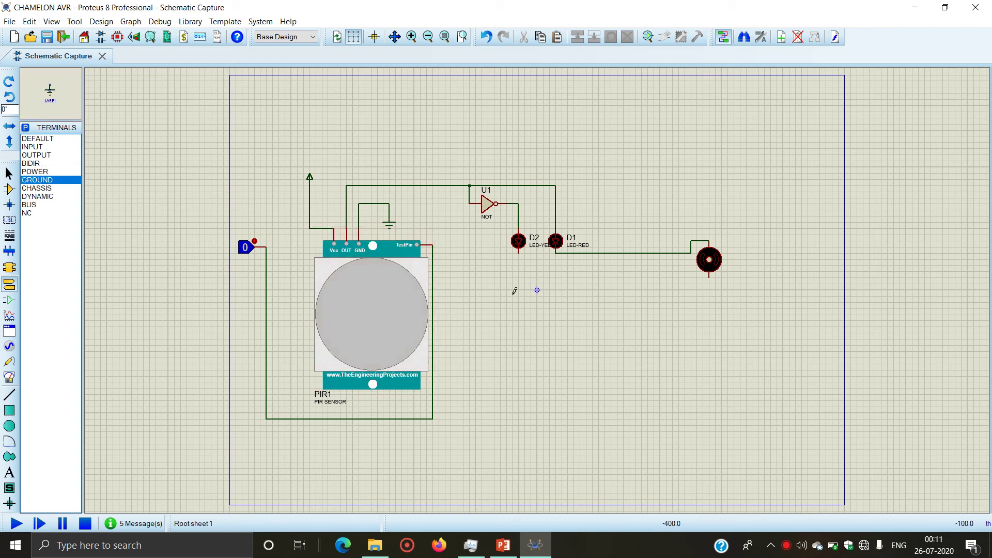
left_click(515, 294)
left_click(519, 252)
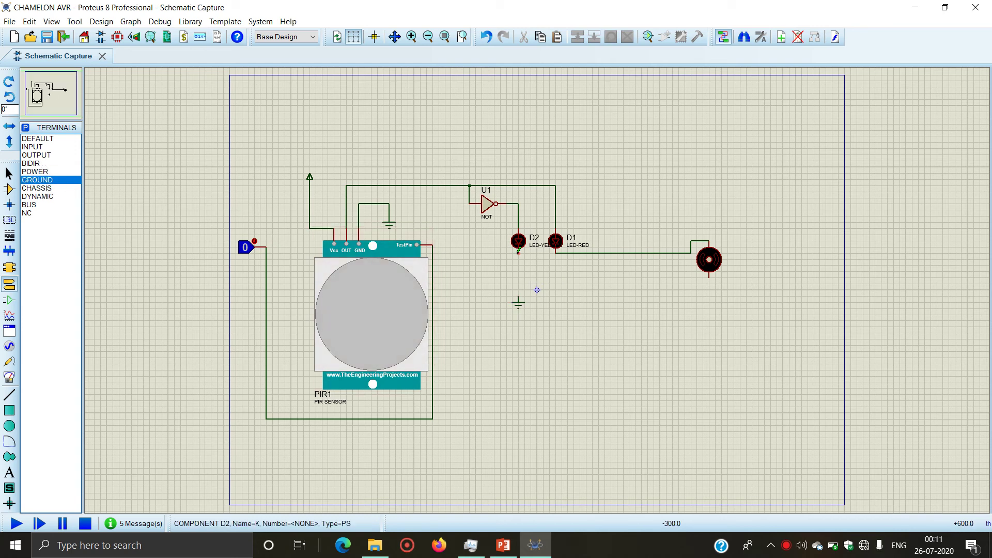
left_click(519, 297)
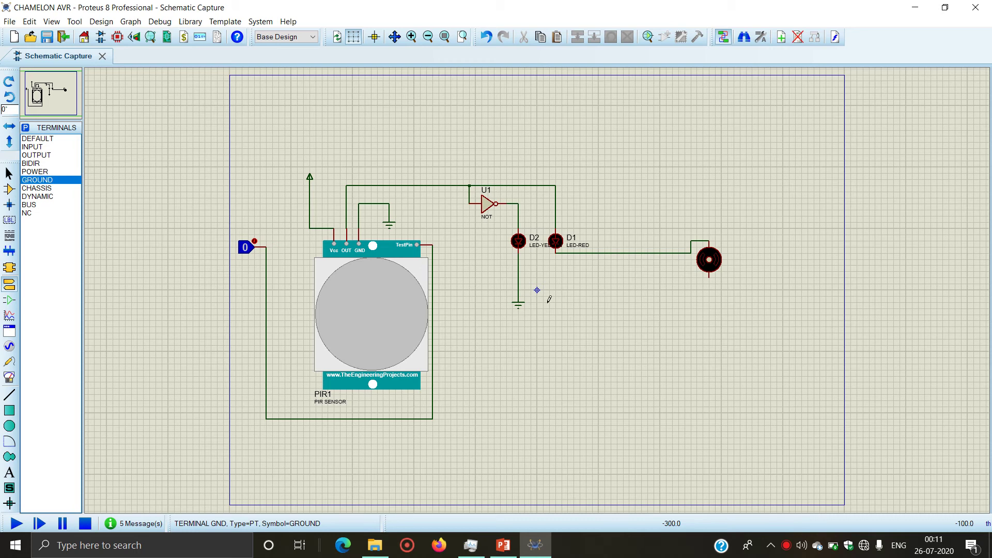
left_click(708, 308)
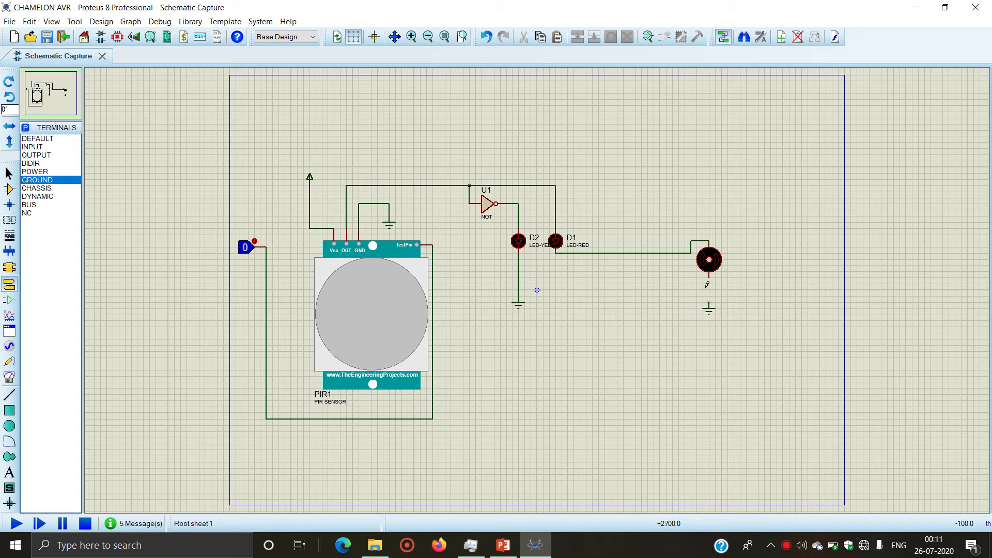
left_click(709, 277)
left_click(709, 304)
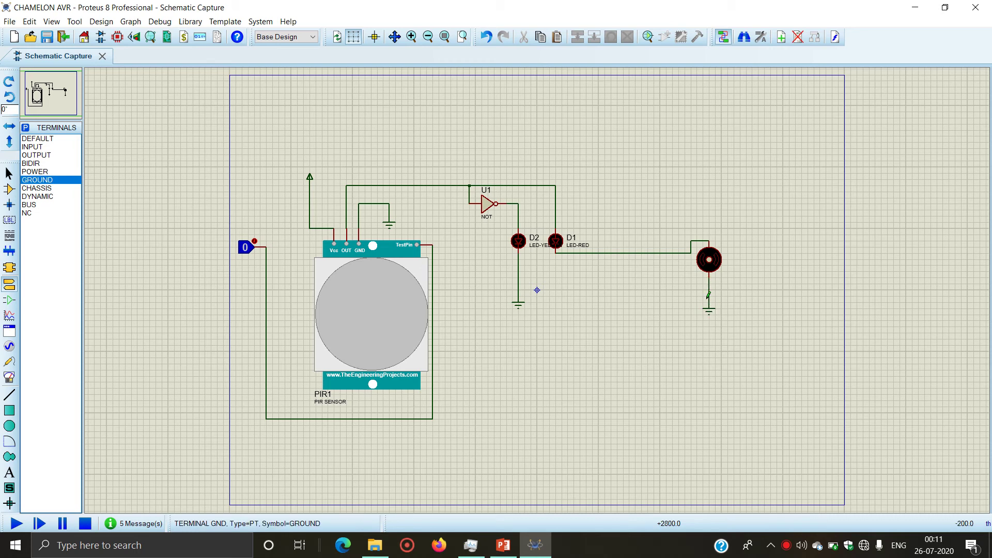
Set the motor's Nominal Voltage to 3.7V in Edit Component
double_click(718, 265)
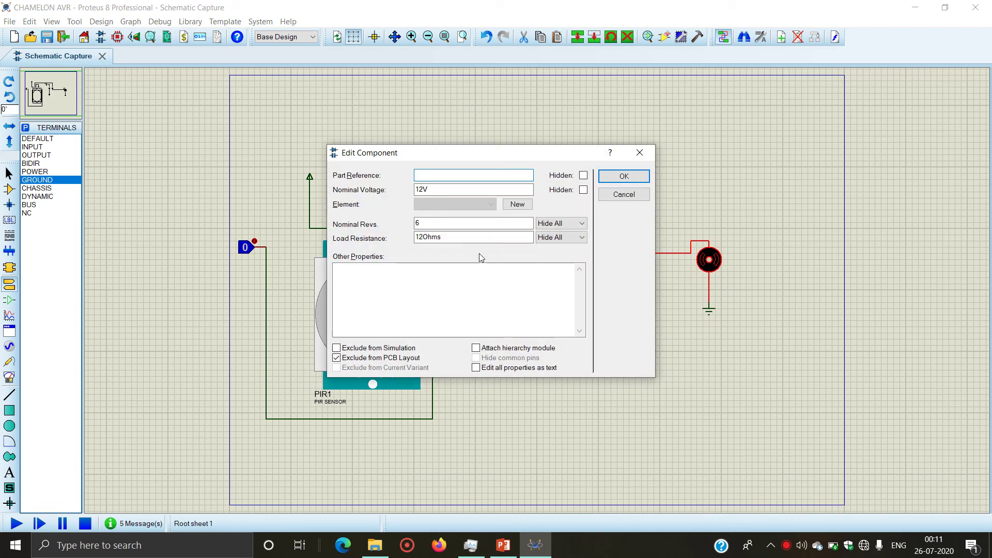
left_click(422, 190)
type("3.7V")
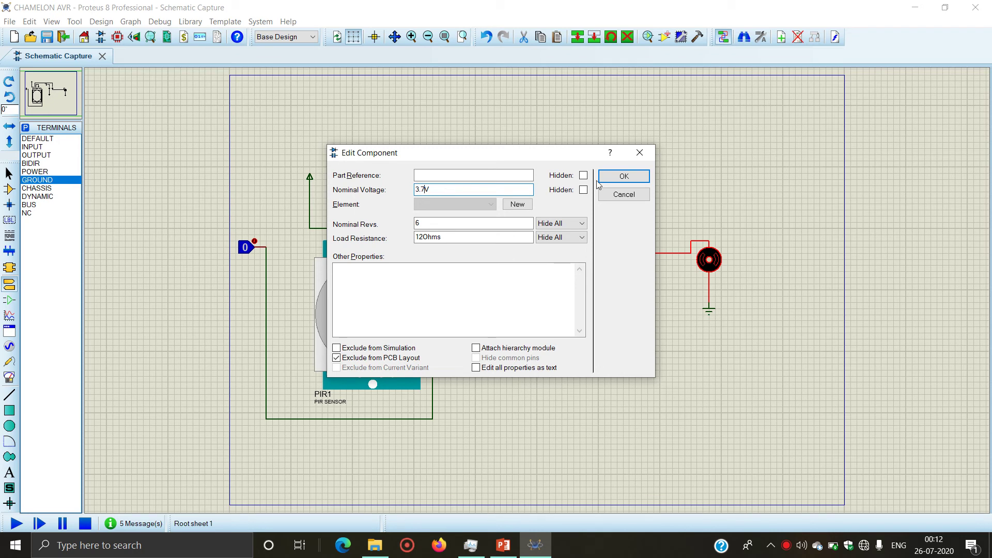
left_click(624, 176)
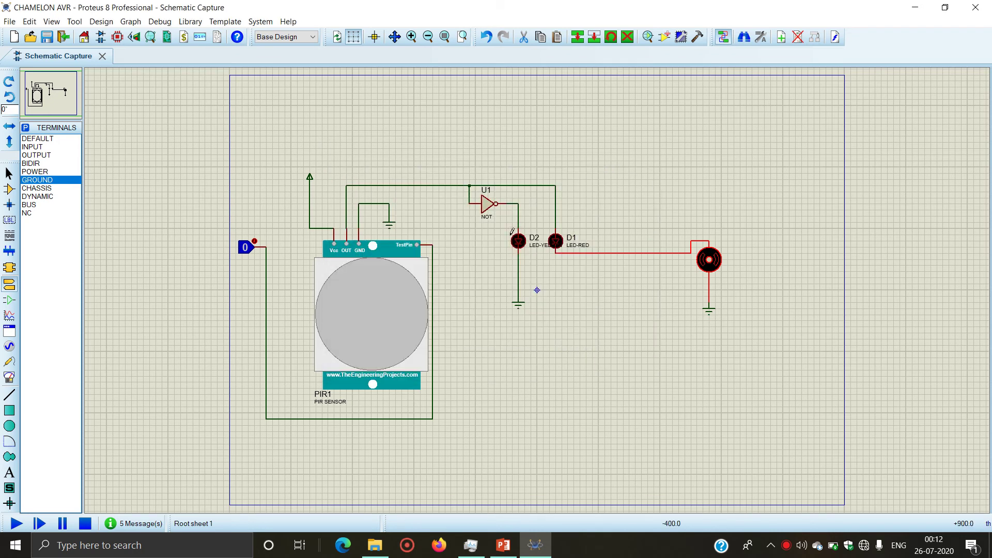
Open PIR1's properties and browse for its program file into F:\proteus\Proteus 8 Professional
left_click(566, 269)
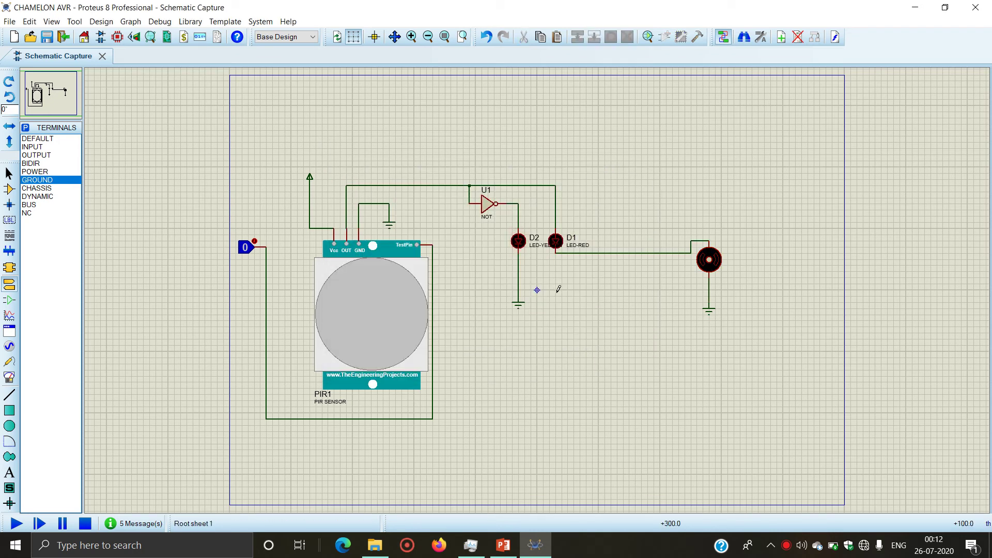
double_click(366, 313)
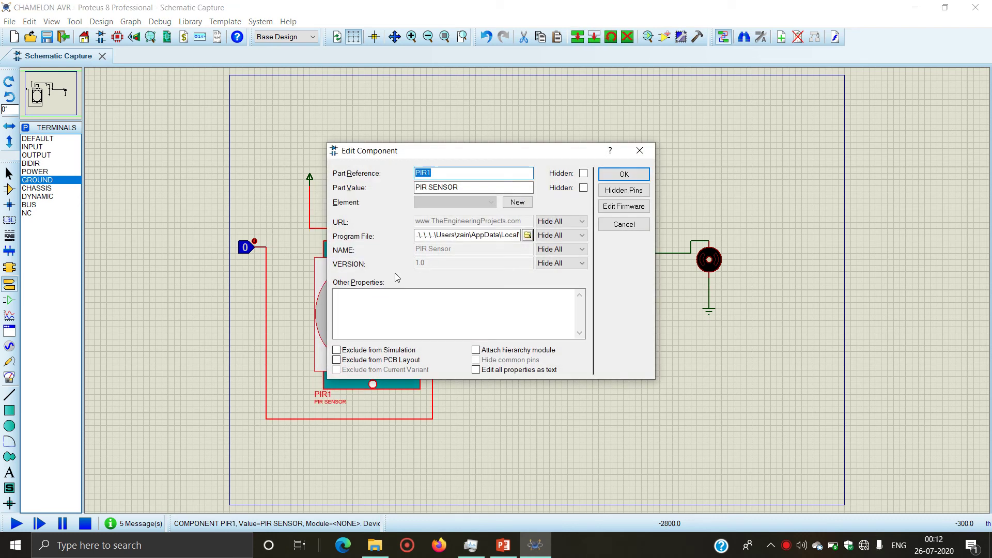
left_click(528, 235)
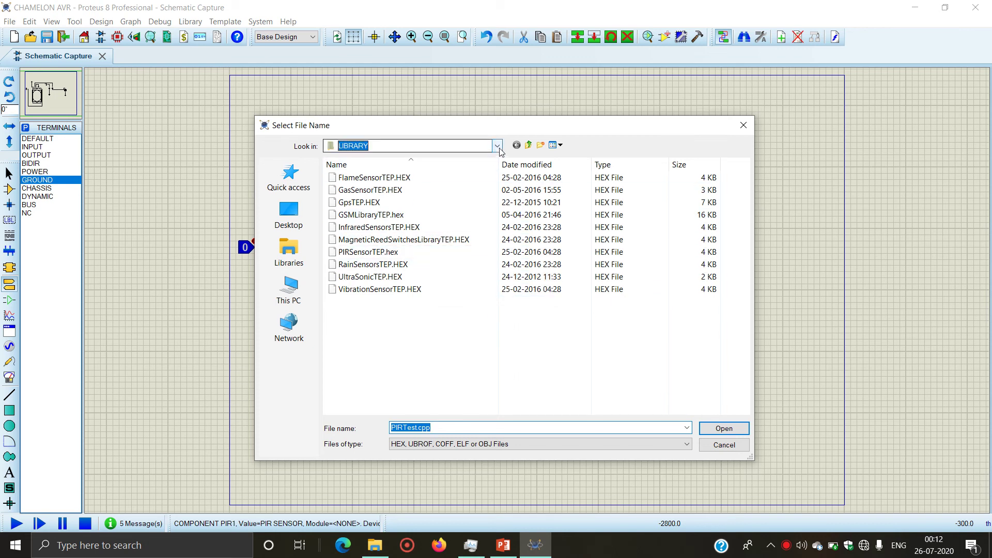
left_click(465, 146)
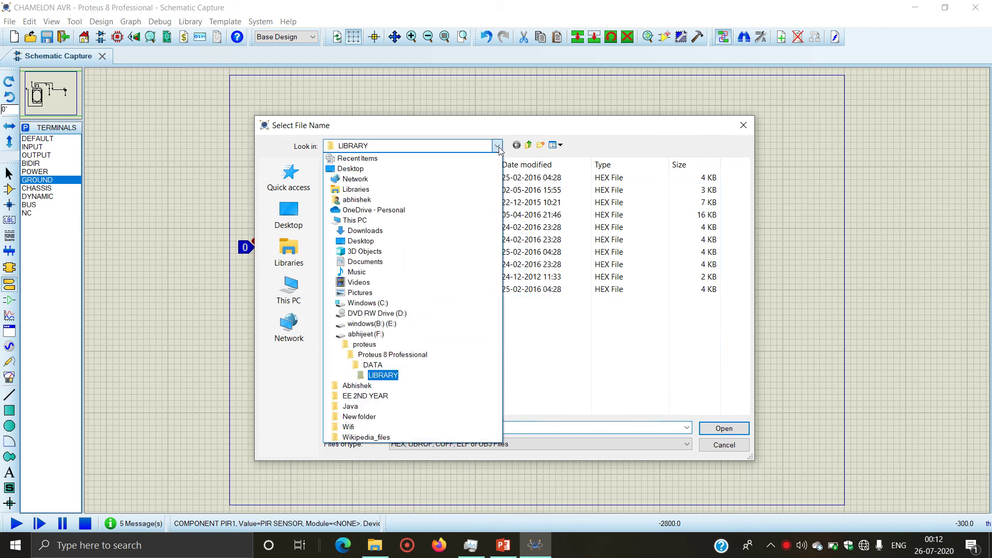
left_click(439, 334)
left_click(615, 312)
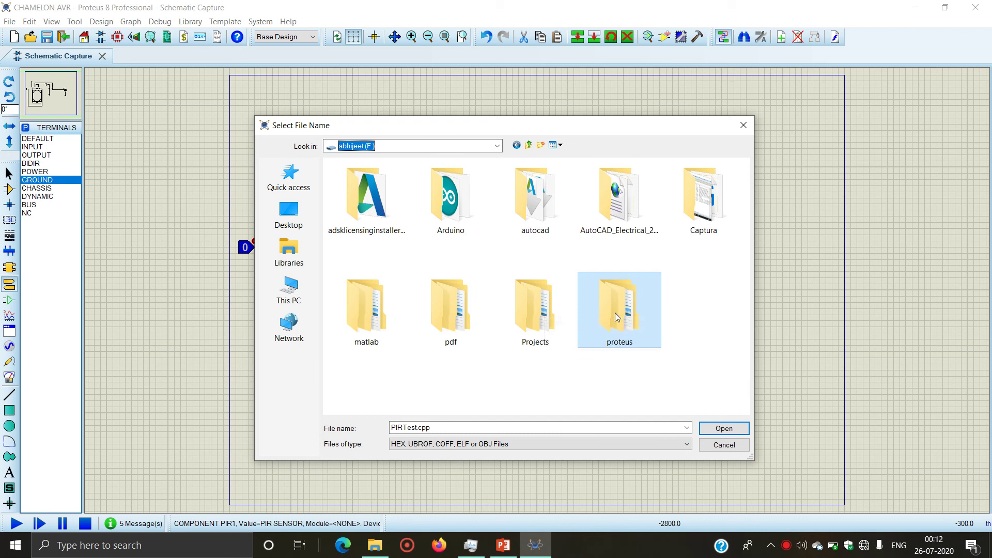
double_click(615, 313)
double_click(376, 191)
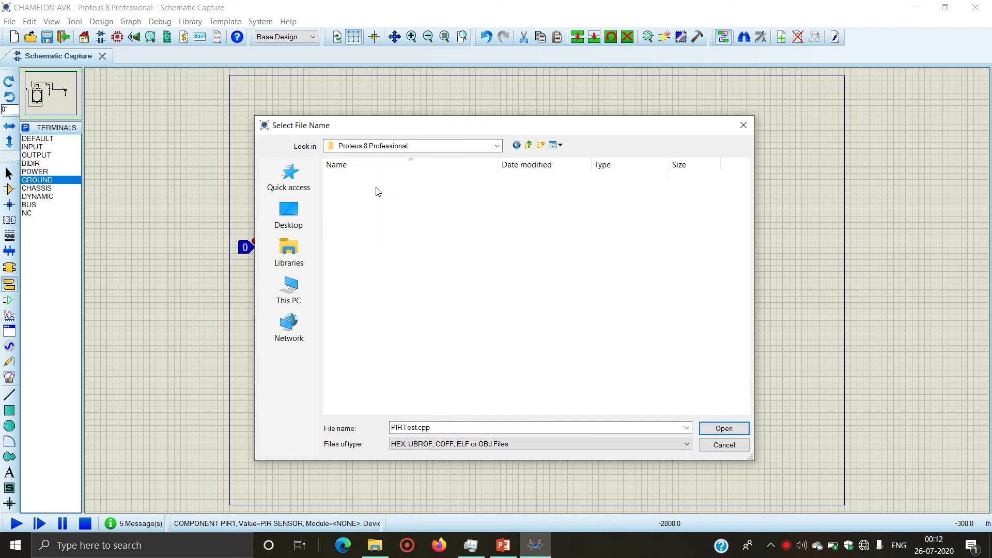
Load PIRSensorTEP.hex from DATA\LIBRARY as PIR1's program file and confirm
left_click(376, 191)
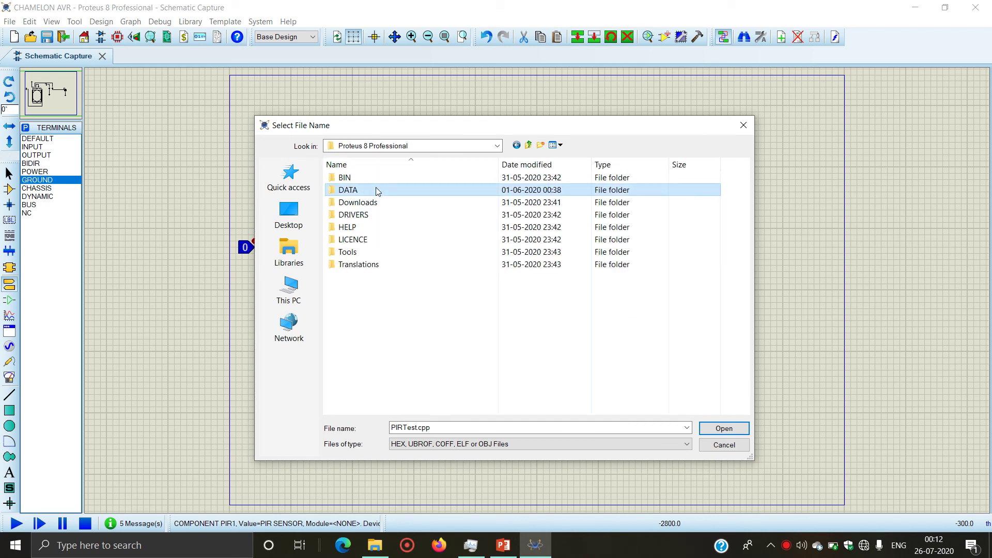
left_click(423, 188)
left_click(466, 193)
double_click(480, 192)
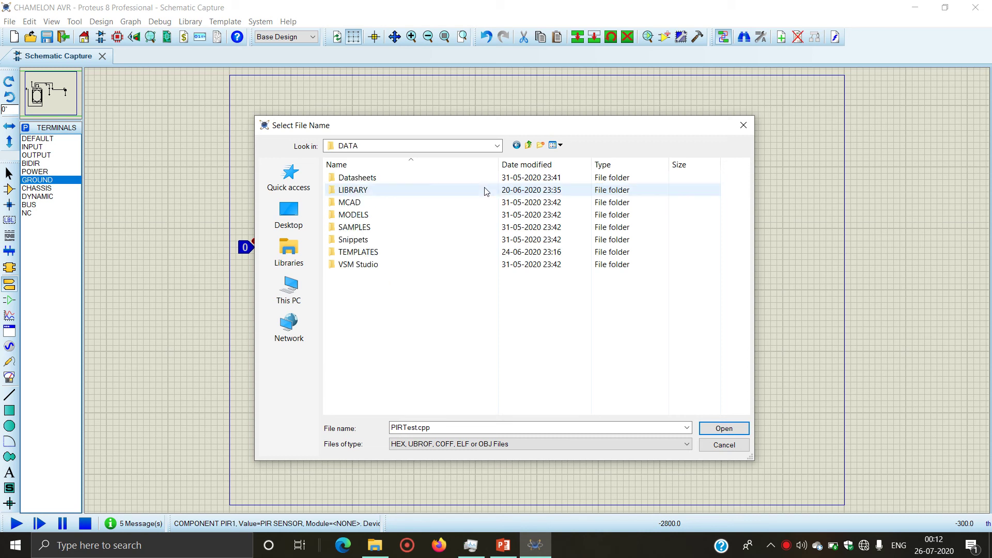
double_click(449, 190)
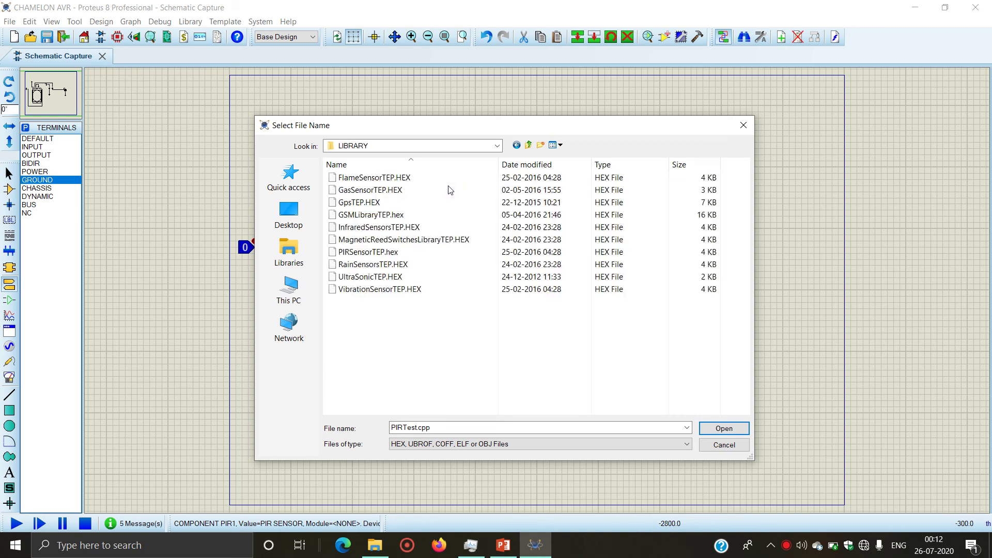
left_click(425, 254)
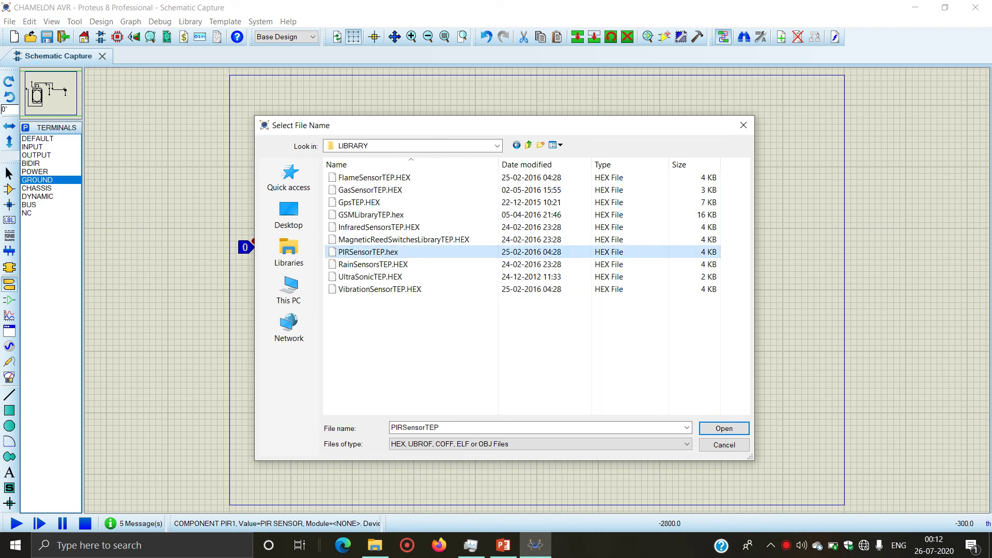
left_click(735, 428)
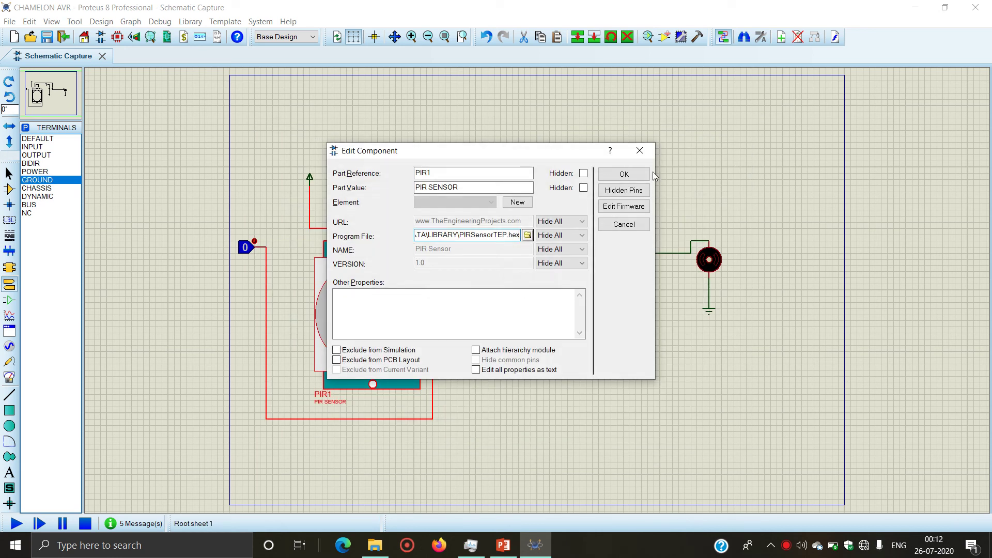
left_click(624, 175)
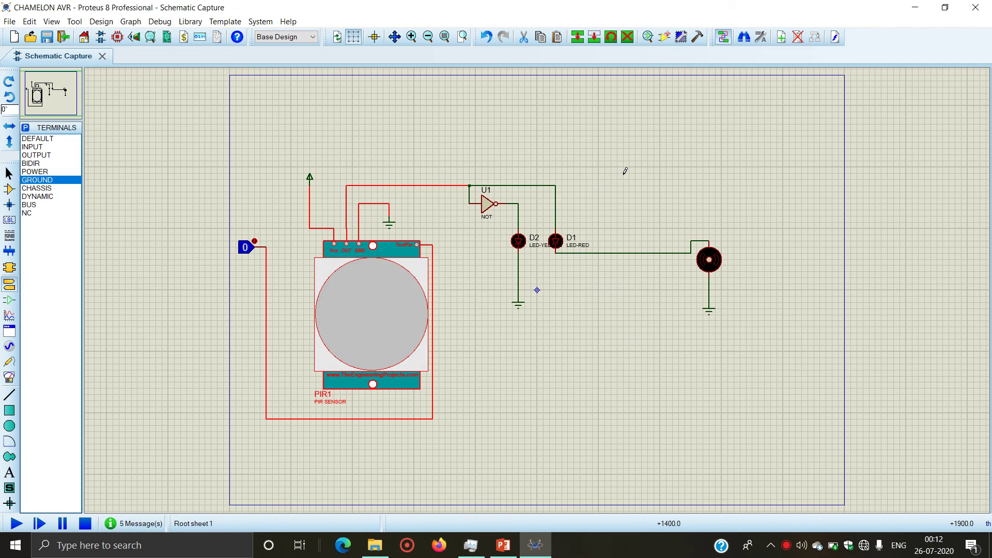
left_click(537, 290)
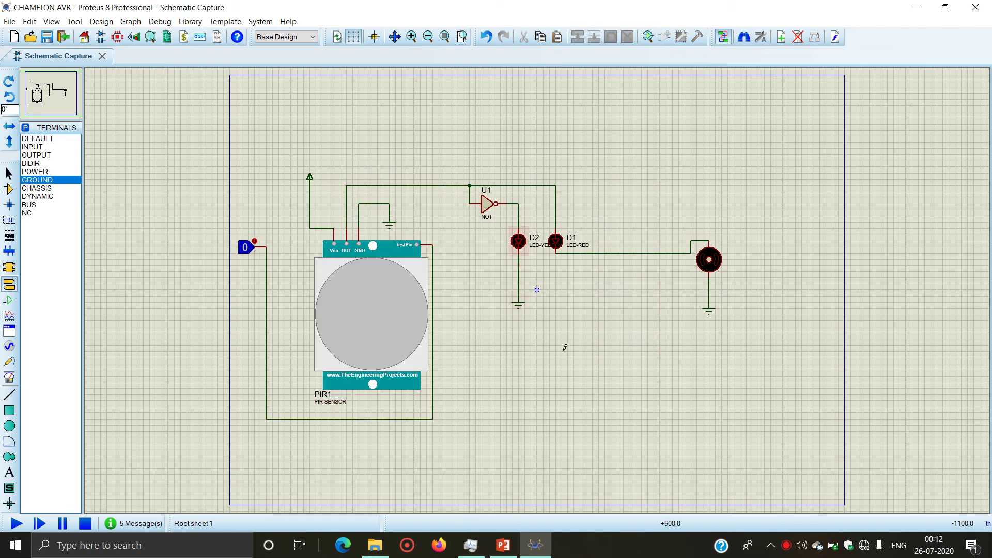
left_click(17, 525)
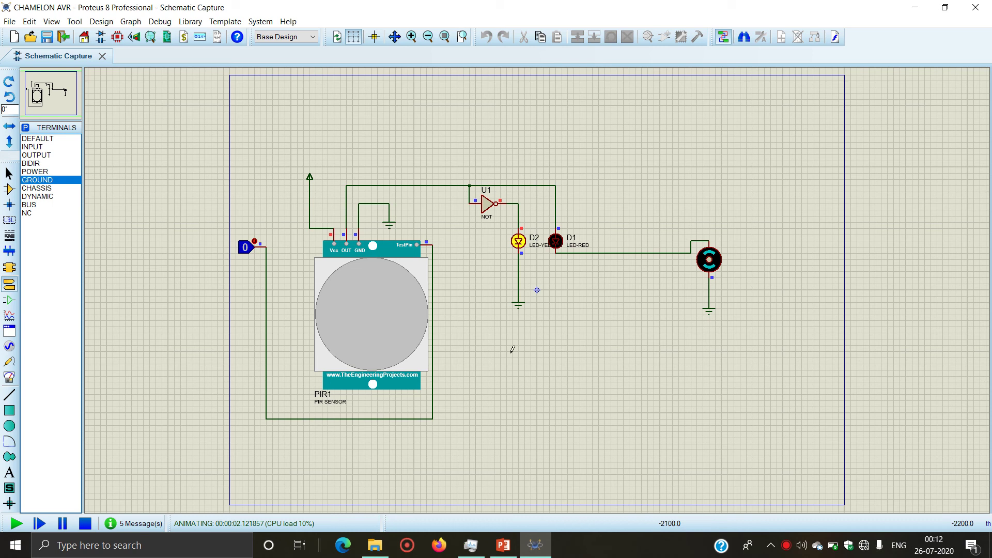
left_click(244, 248)
left_click(246, 249)
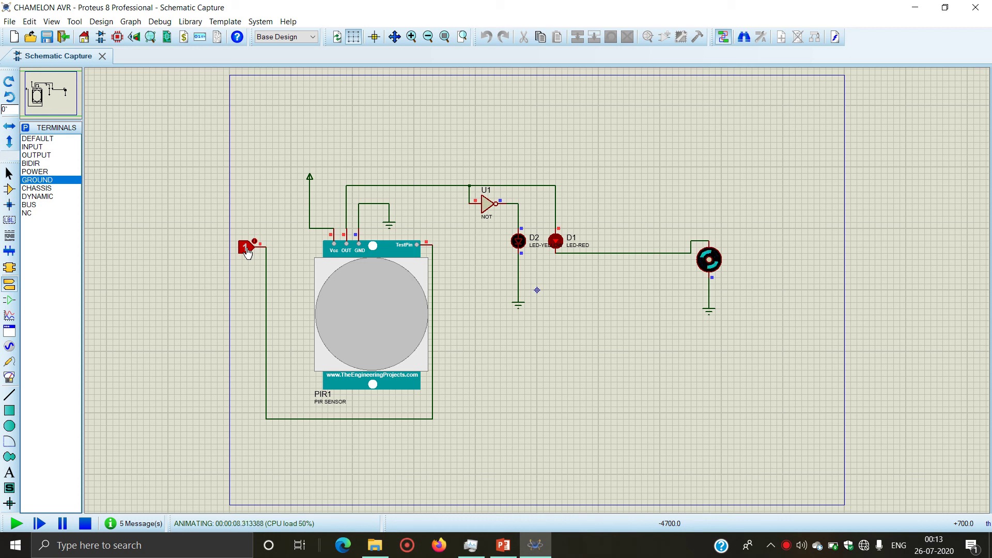
left_click(247, 251)
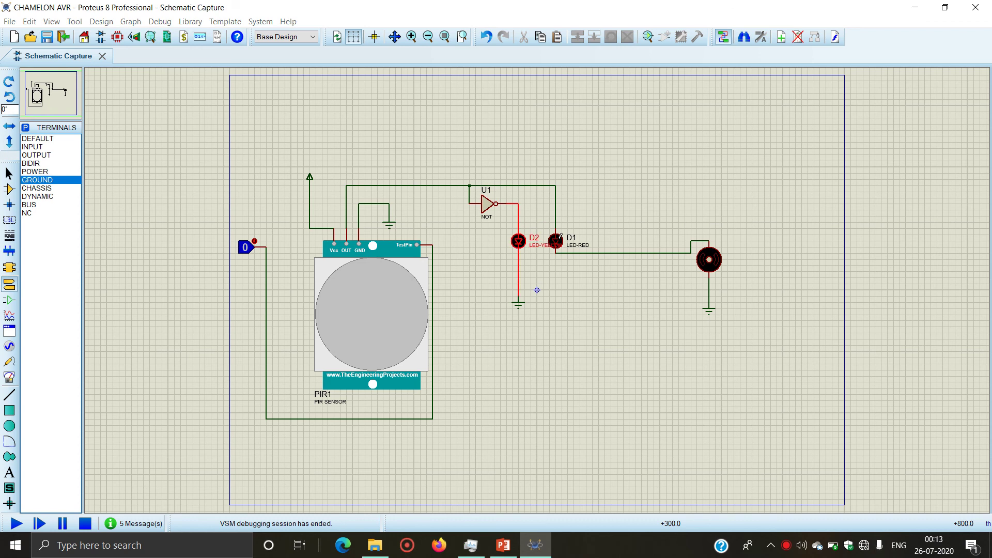
right_click(560, 237)
Delete yellow LED D2 and red LED D1 along with their wiring
left_click(608, 226)
right_click(560, 239)
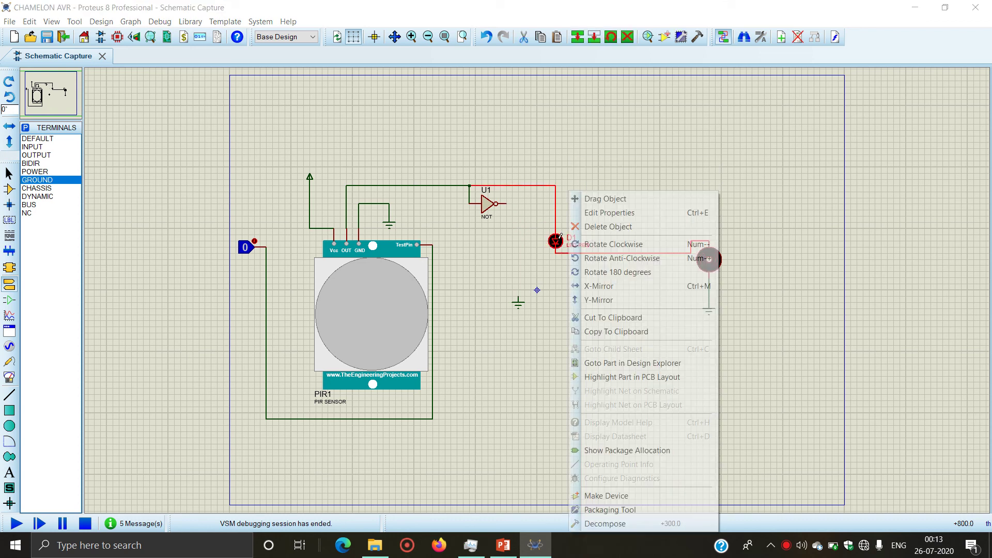
left_click(609, 226)
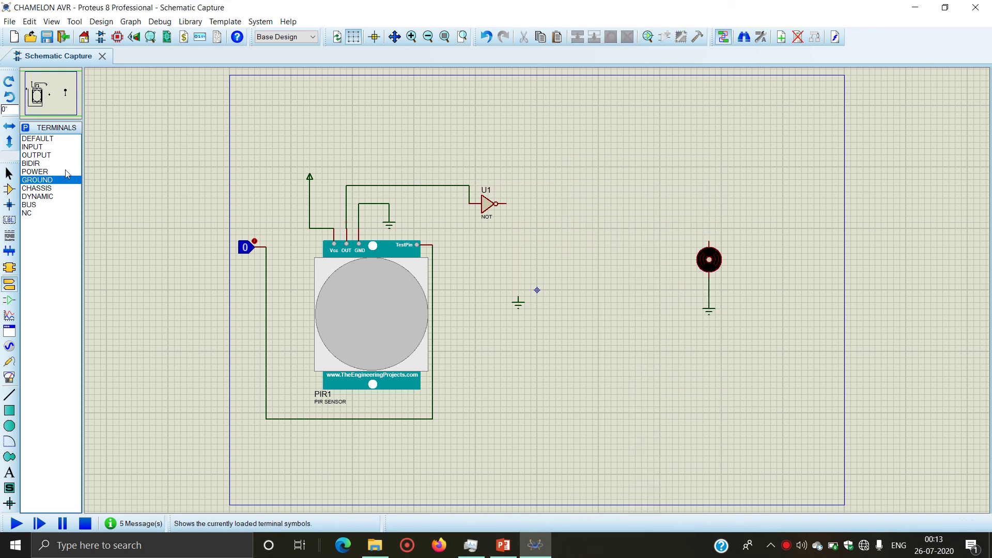
Place a green LED right of the NOT gate, wired from the top net to the motor
left_click(9, 189)
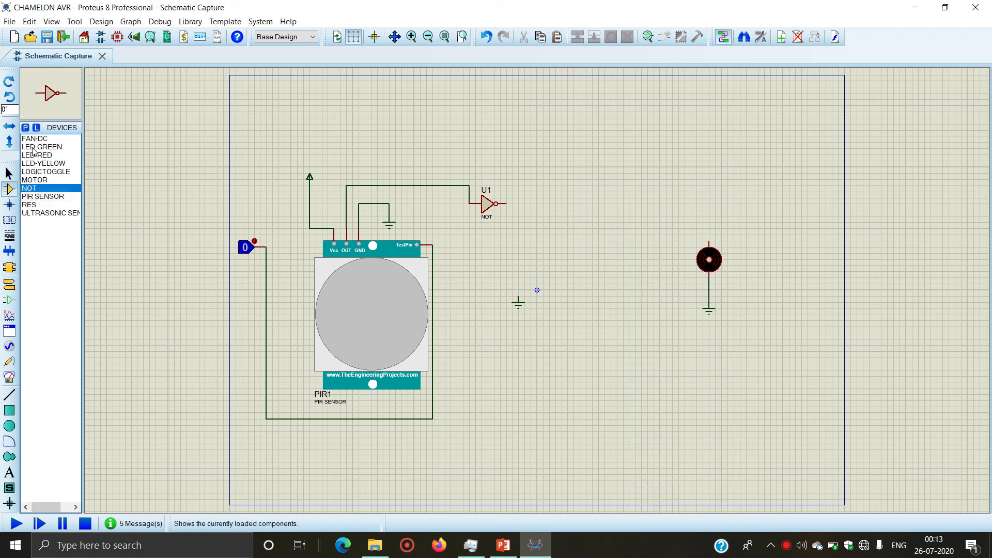
left_click(66, 147)
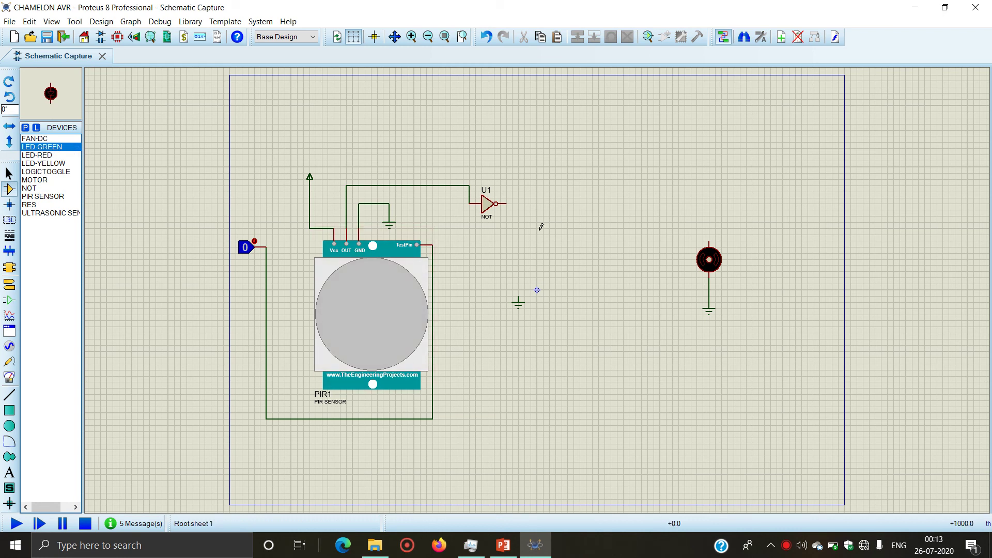
left_click(562, 222)
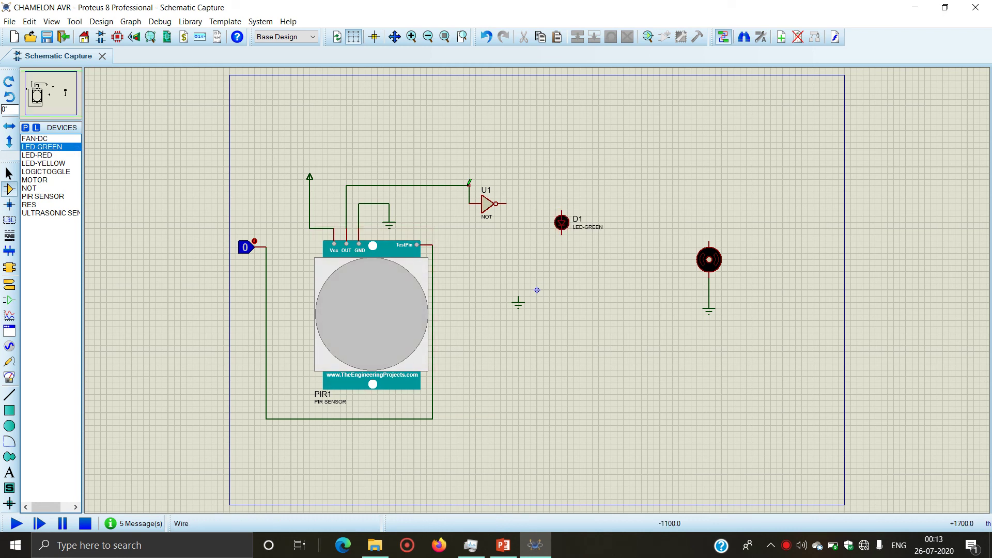
left_click(561, 213)
left_click(562, 235)
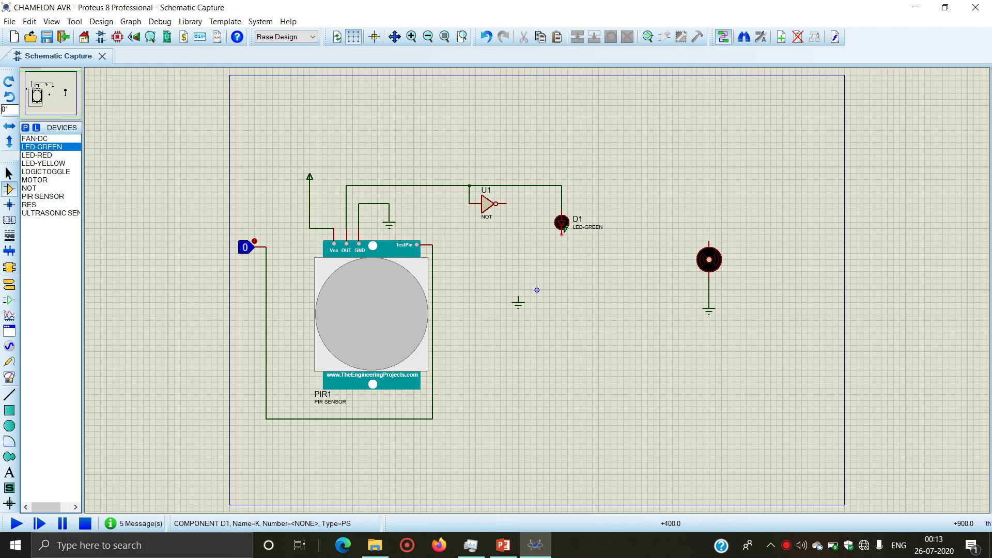
left_click(712, 239)
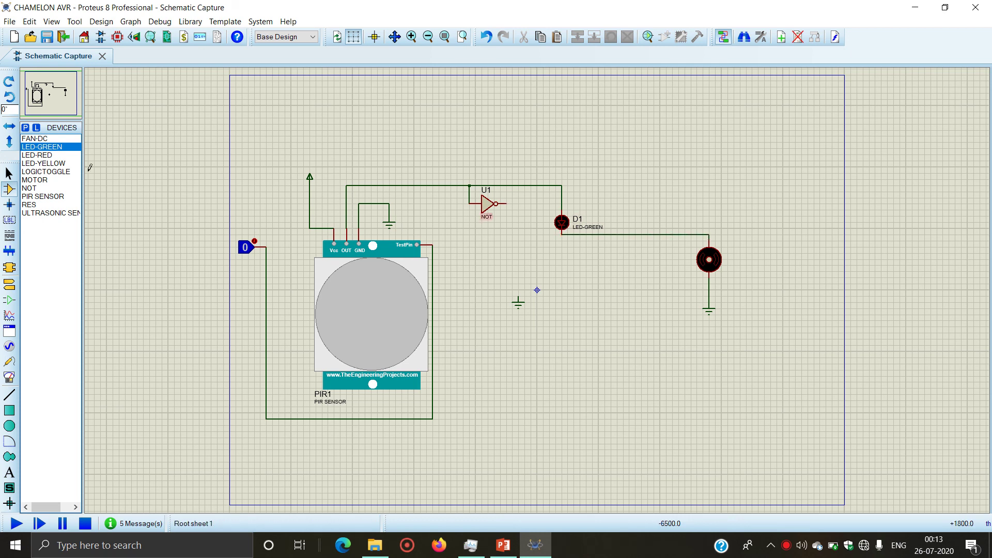
Place yellow LED D2 below the NOT gate output and wire it down to ground
left_click(72, 163)
left_click(522, 228)
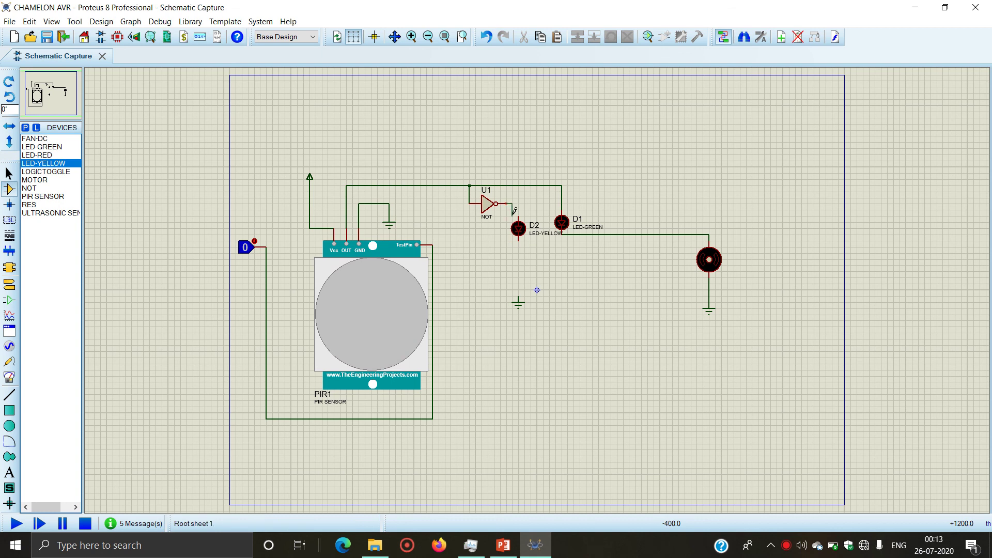
left_click(518, 221)
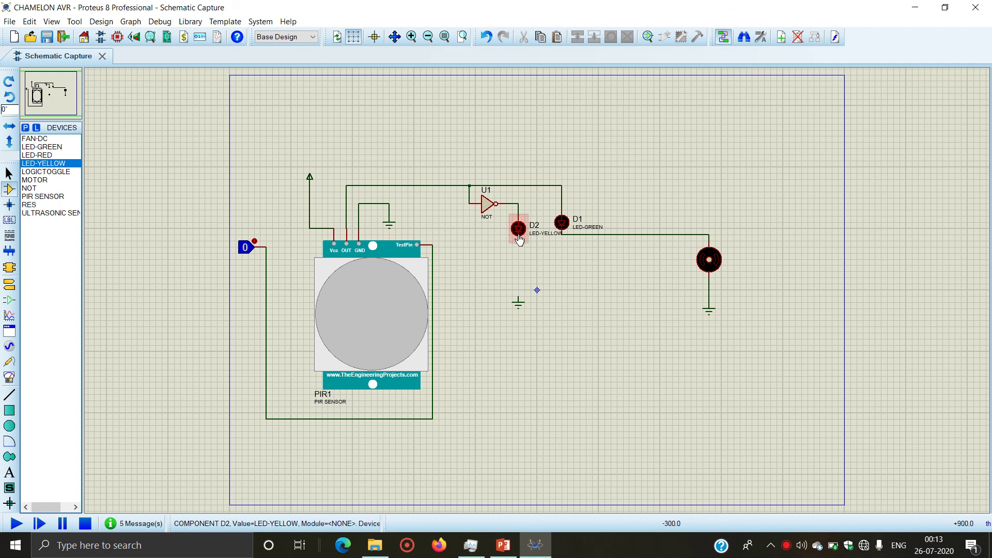
left_click(518, 236)
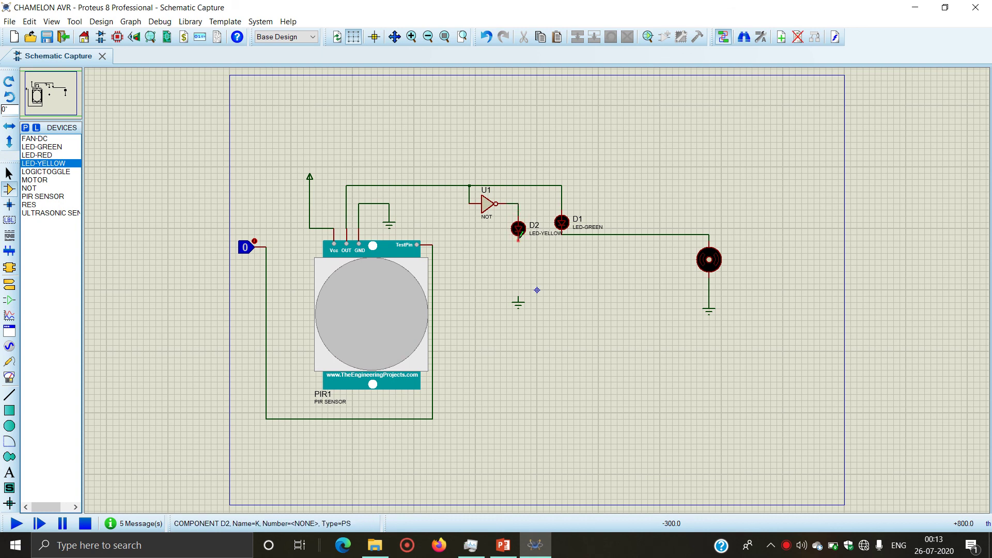
left_click(519, 299)
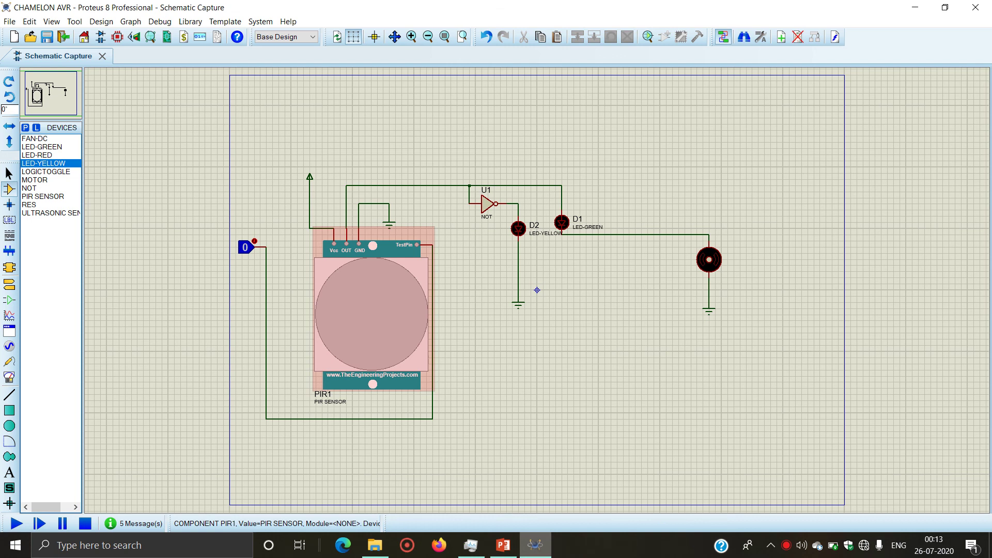
Simulate, toggling input 1 (green LED, motor) and 0 (yellow LED), then return to PowerPoint
left_click(11, 529)
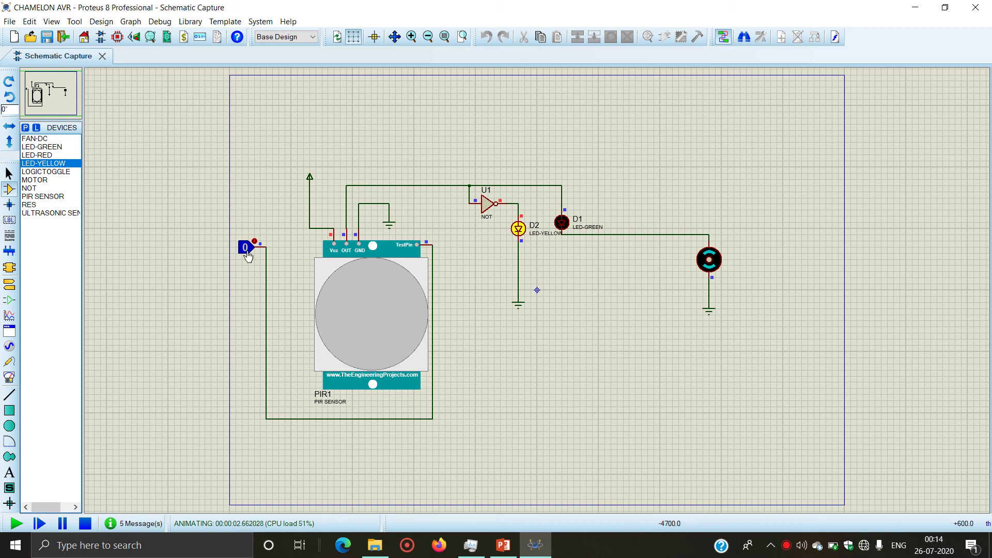
left_click(247, 252)
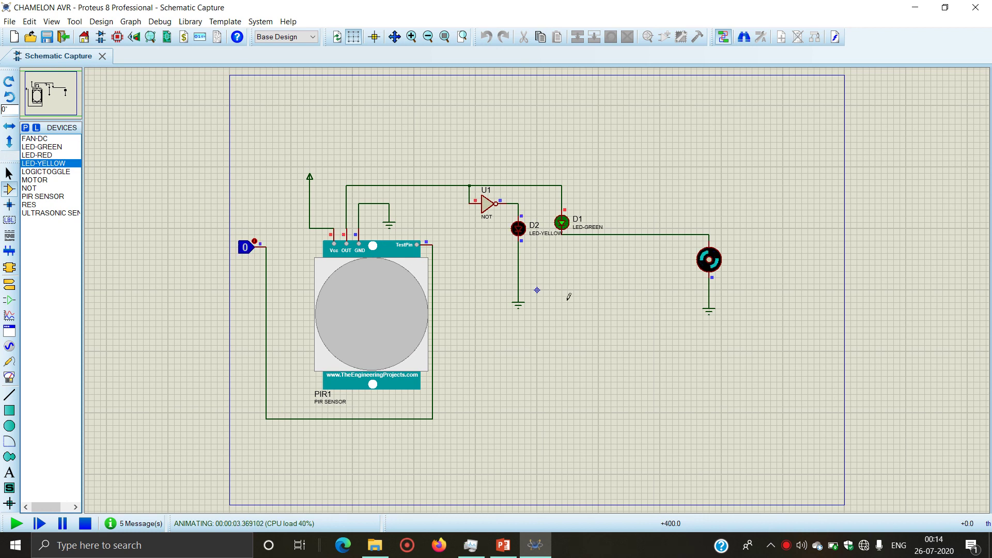
left_click(249, 252)
left_click(248, 252)
left_click(248, 252)
left_click(248, 252)
left_click(248, 252)
left_click(248, 252)
left_click(248, 252)
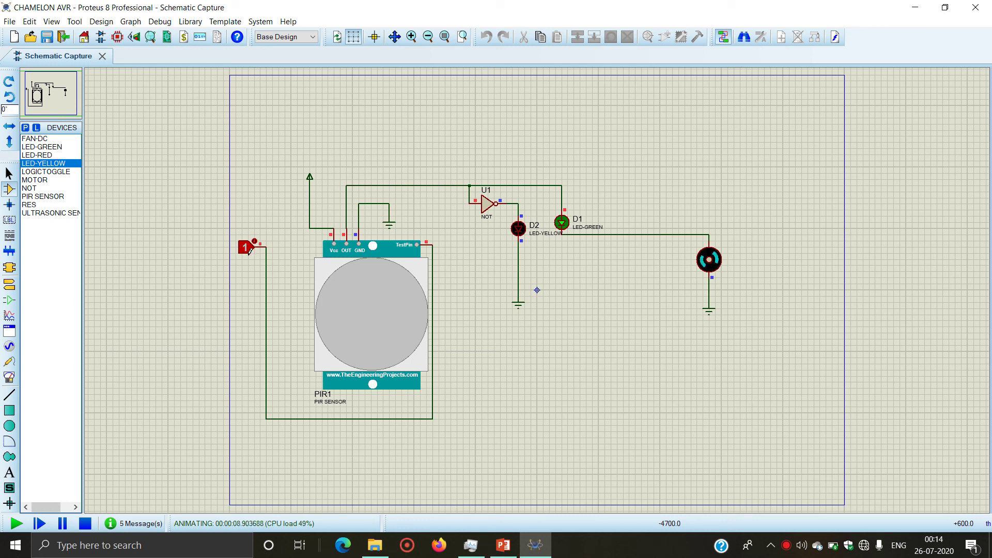
left_click(249, 251)
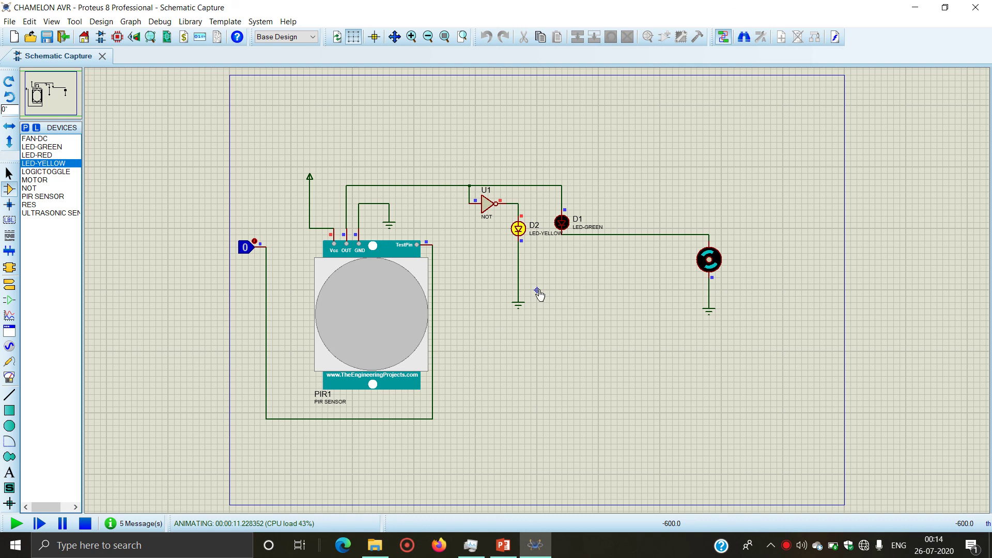
left_click(503, 545)
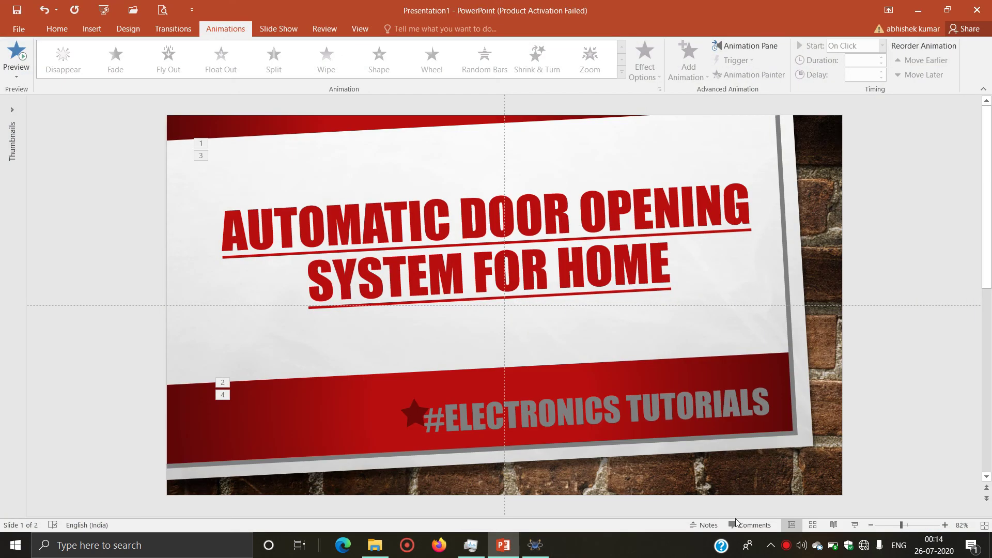
Play the PowerPoint slide show from the beginning, including the 'Thank you for watching' slide
left_click(503, 546)
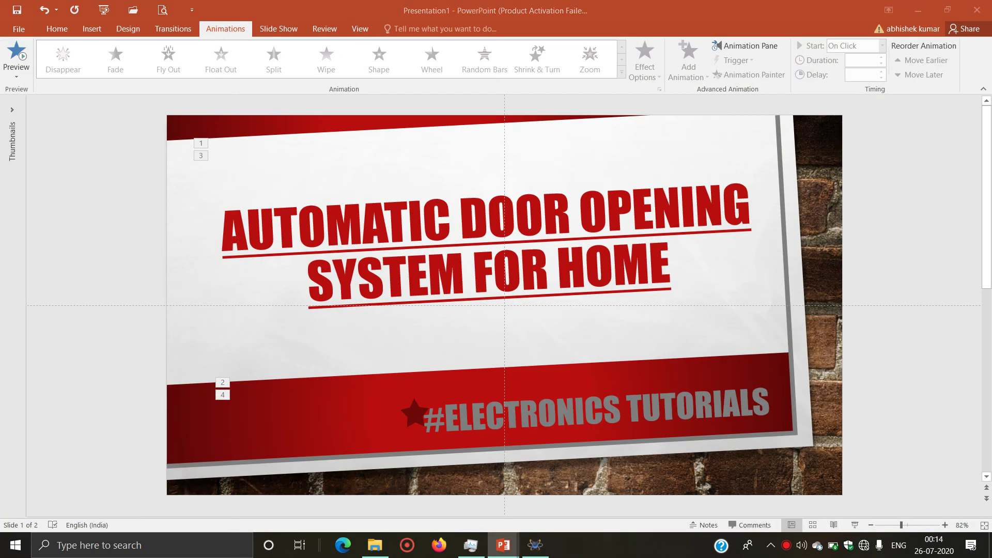
key("F5")
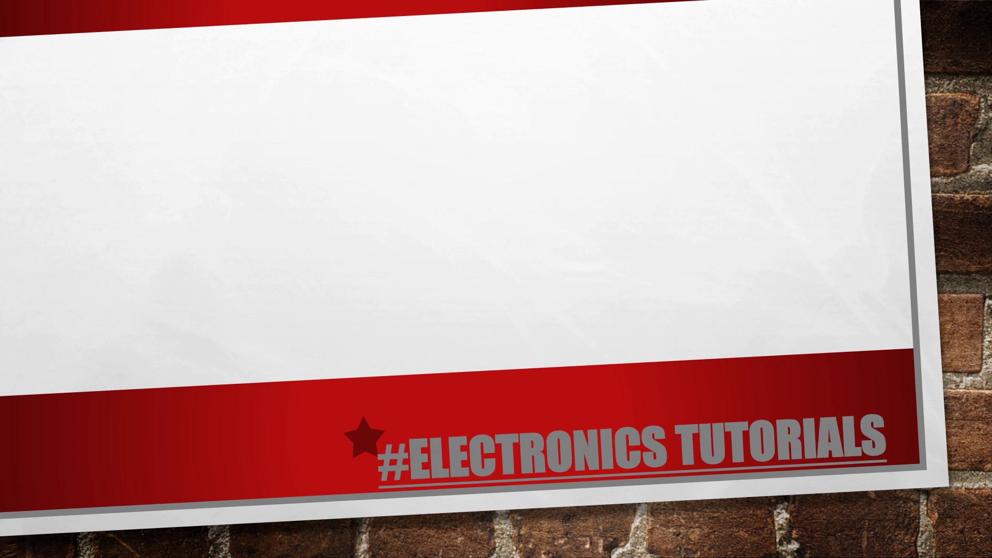
right_click(668, 361)
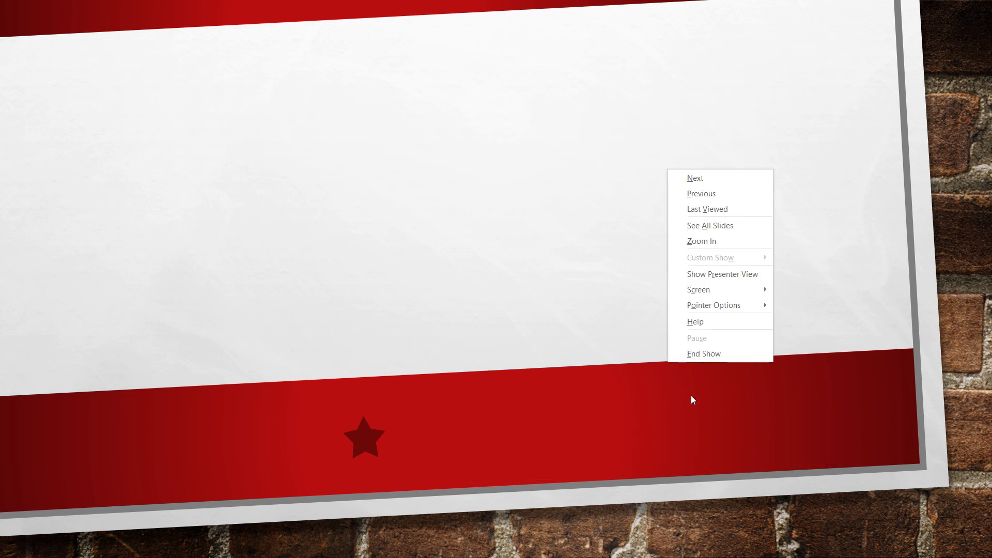
right_click(699, 417)
key("Escape")
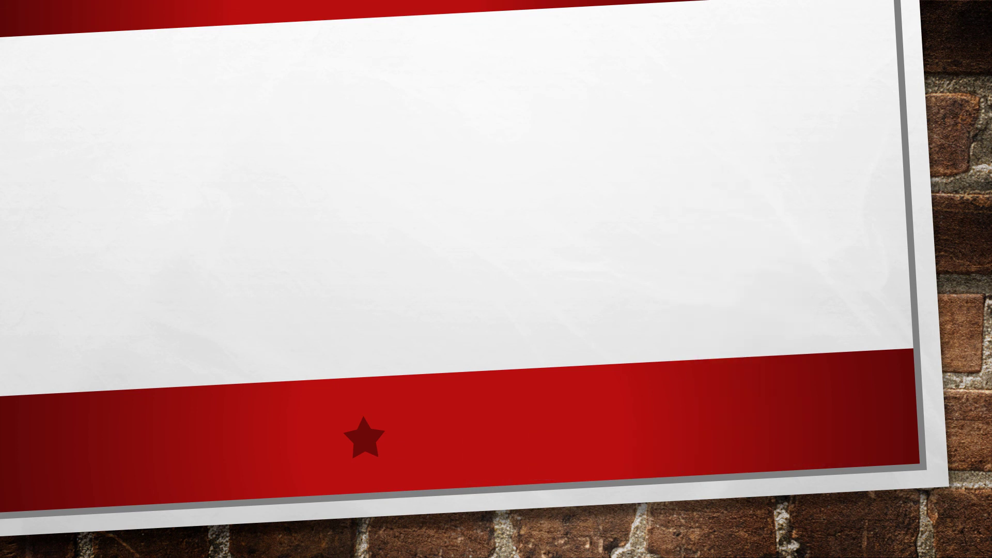
Advance to the end of the show and end it, returning to slide 2 in editing
right_click(744, 447)
key("Escape")
key("Right")
right_click(725, 293)
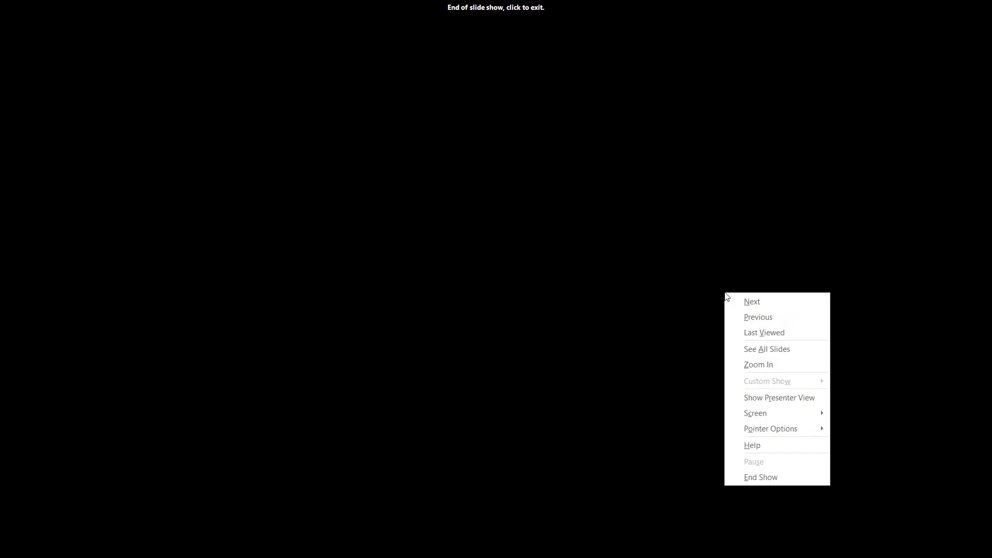
left_click(764, 478)
right_click(786, 545)
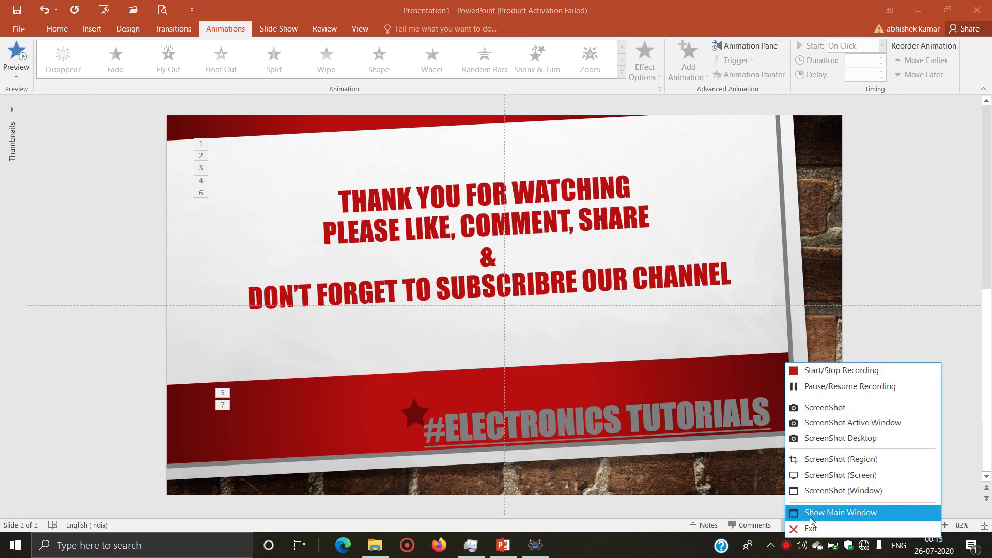